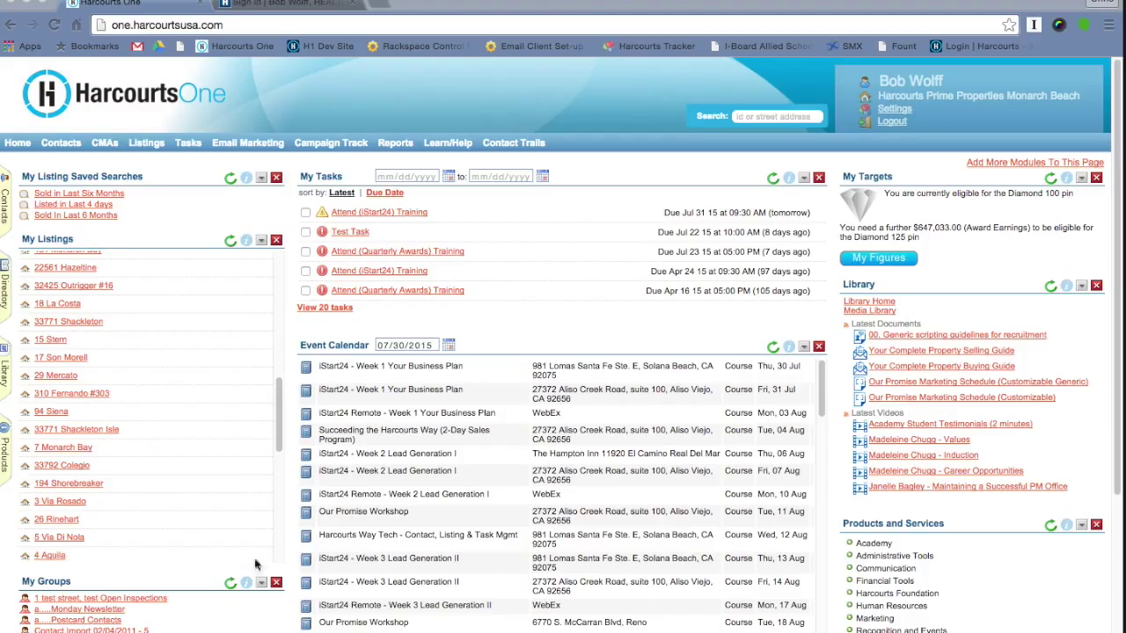
{"action": "left_click", "coordinate": [67, 544]}
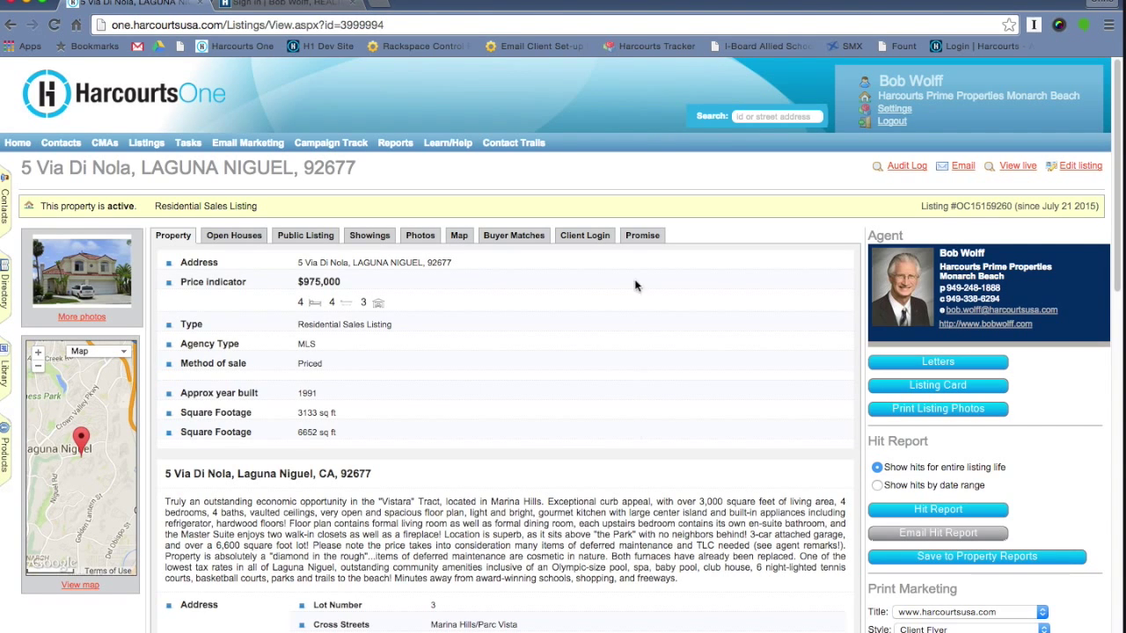
- Add the seller's Gmail address as a public client login account on the Client Login tab
{"action": "left_click", "coordinate": [583, 240]}
{"action": "scroll", "coordinate": [633, 540], "scroll_direction": "down", "scroll_amount": 1}
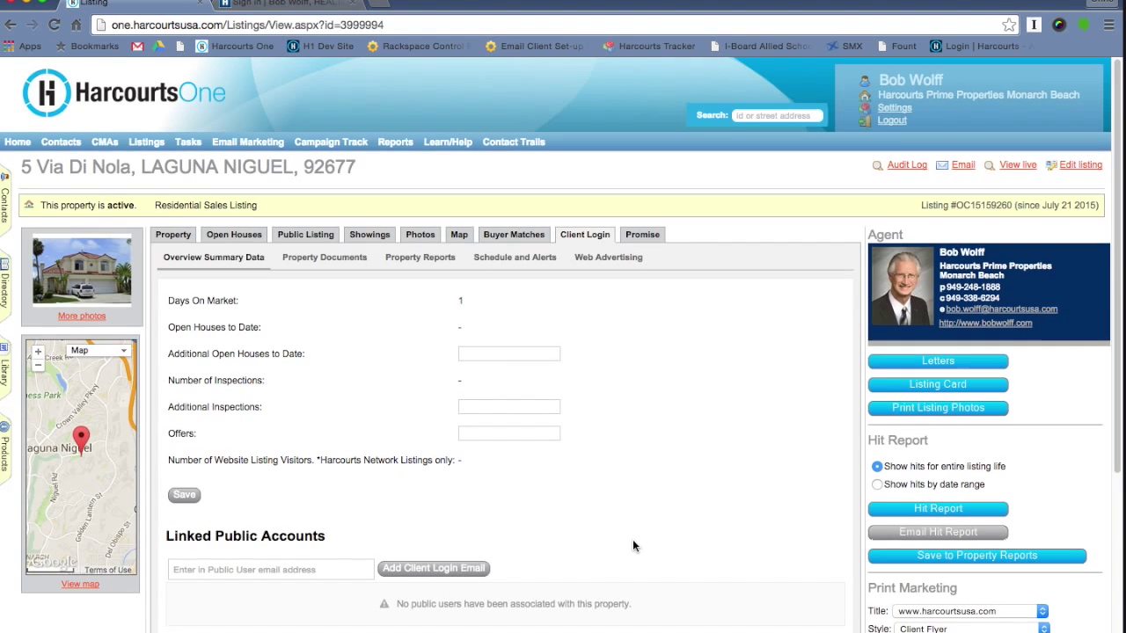
{"action": "left_click", "coordinate": [334, 566]}
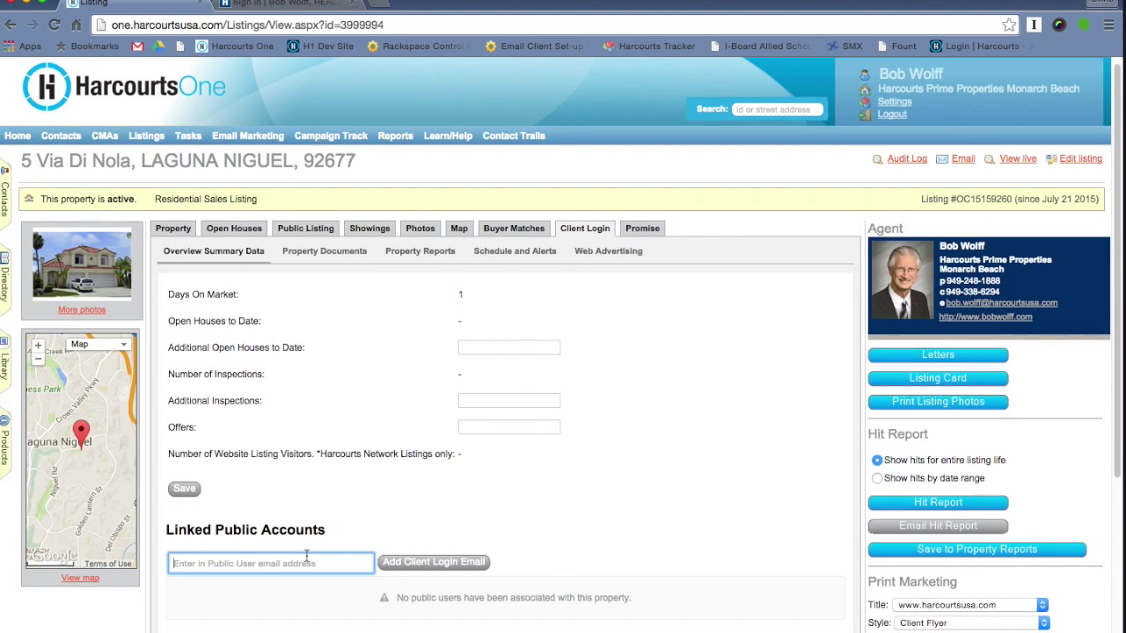
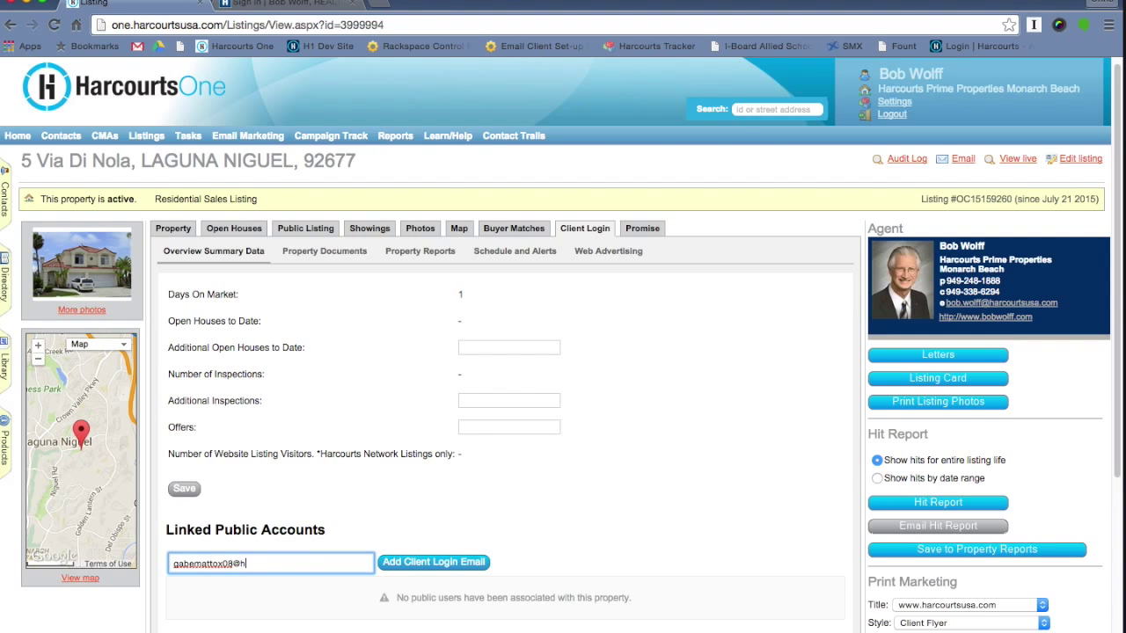
{"action": "left_click", "coordinate": [467, 567]}
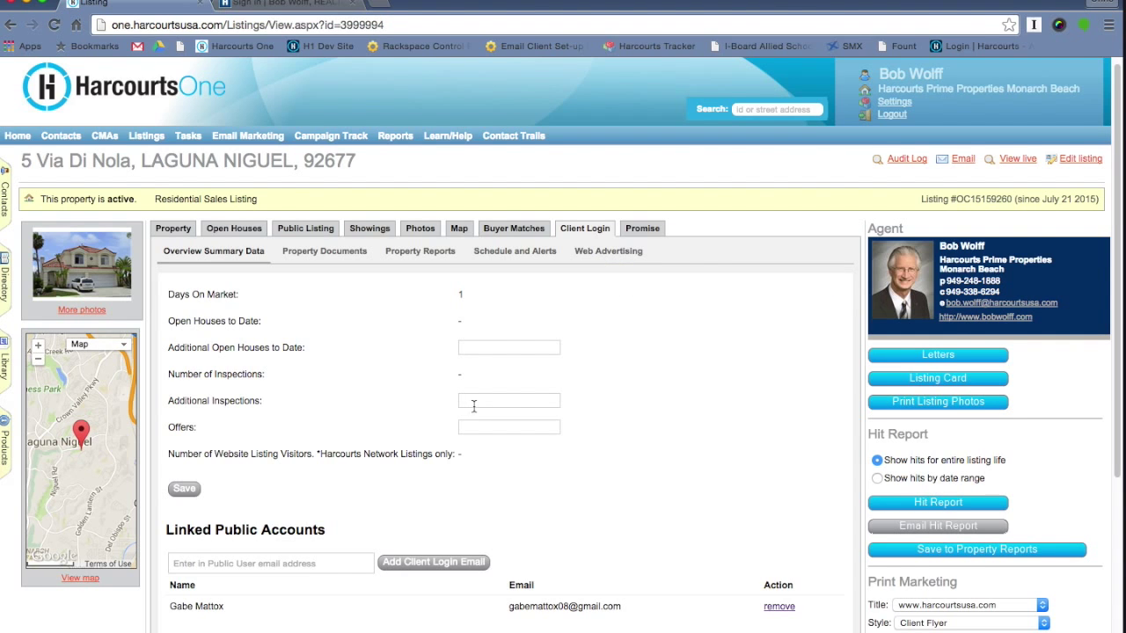
- Save 2 additional open houses and 2 additional inspections in the summary, then view Property Documents
{"action": "scroll", "coordinate": [634, 258], "scroll_direction": "down", "scroll_amount": 2}
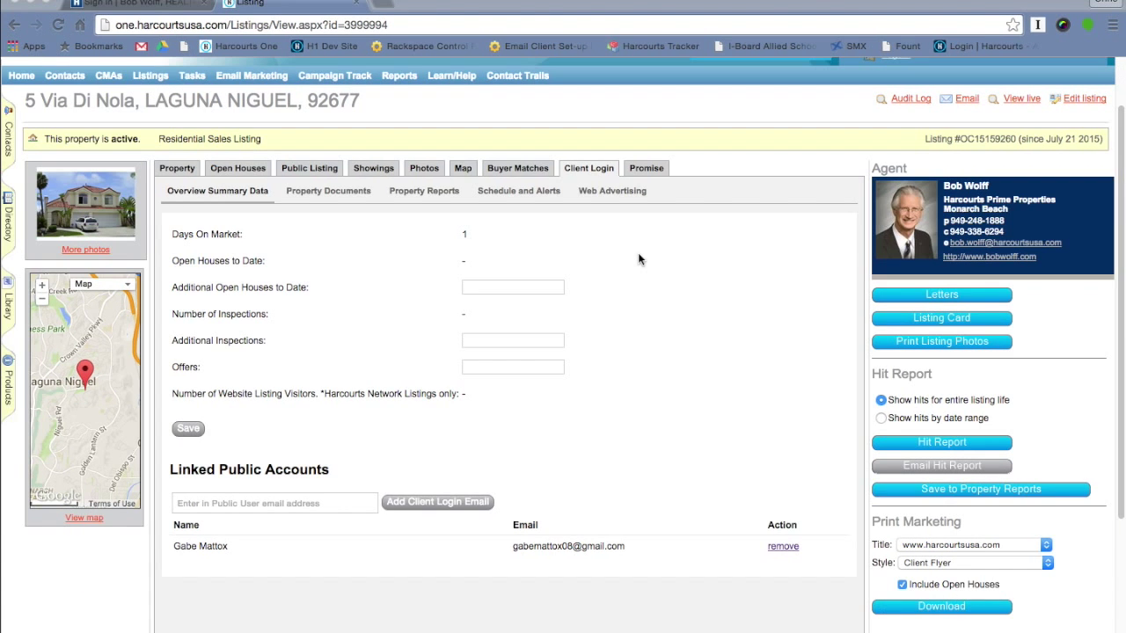
{"action": "left_click", "coordinate": [284, 503]}
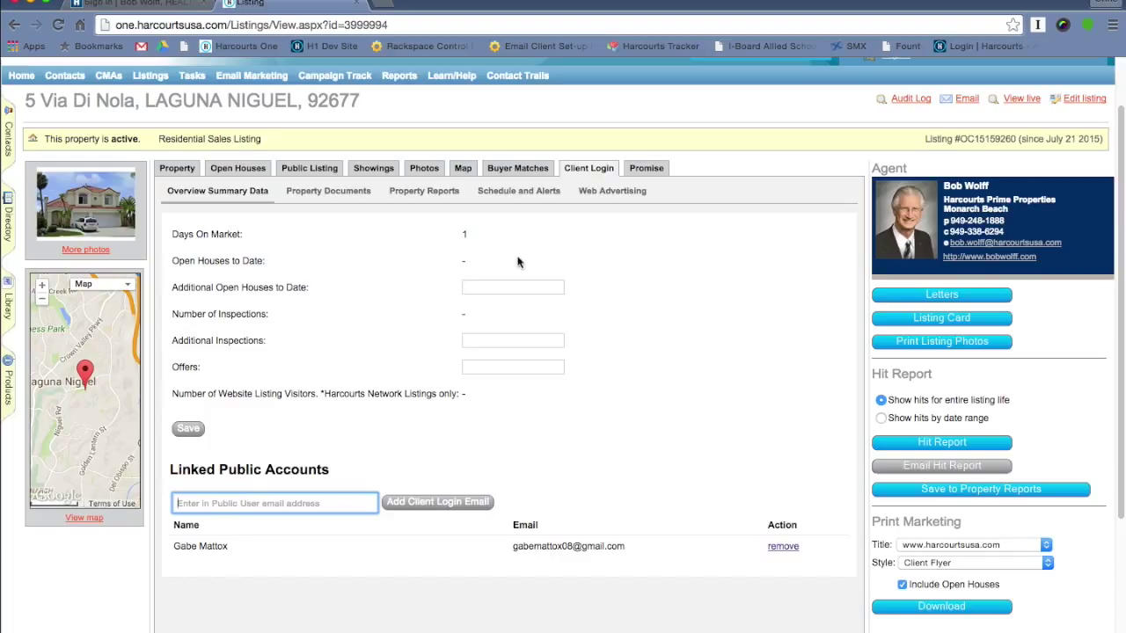
{"action": "left_click", "coordinate": [520, 287]}
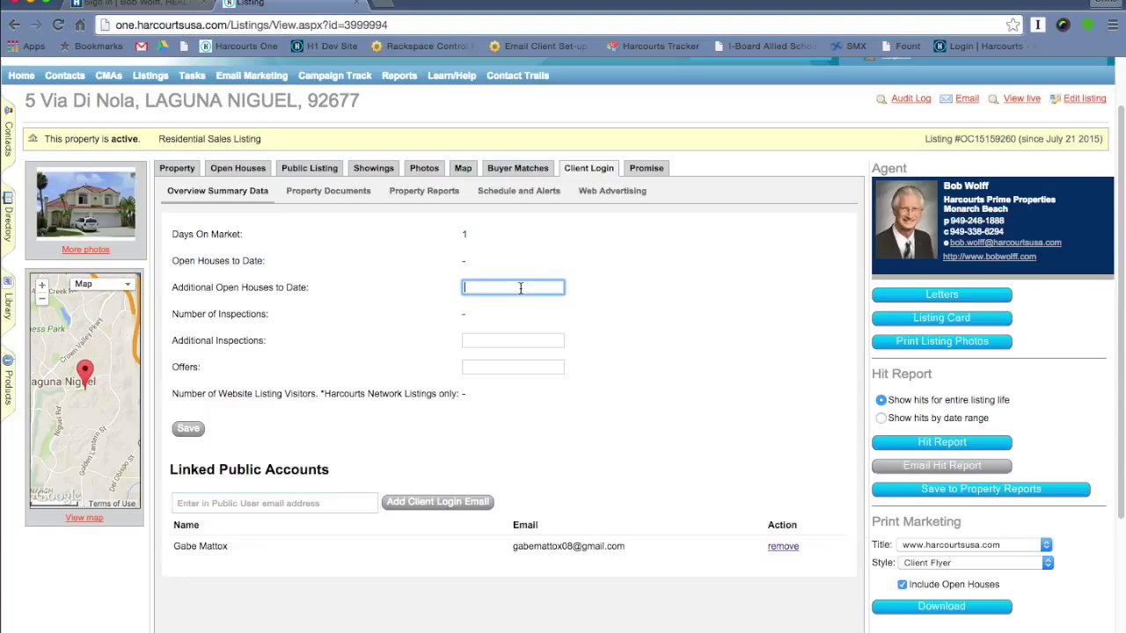
{"action": "type", "text": "1"}
{"action": "left_click", "coordinate": [524, 342]}
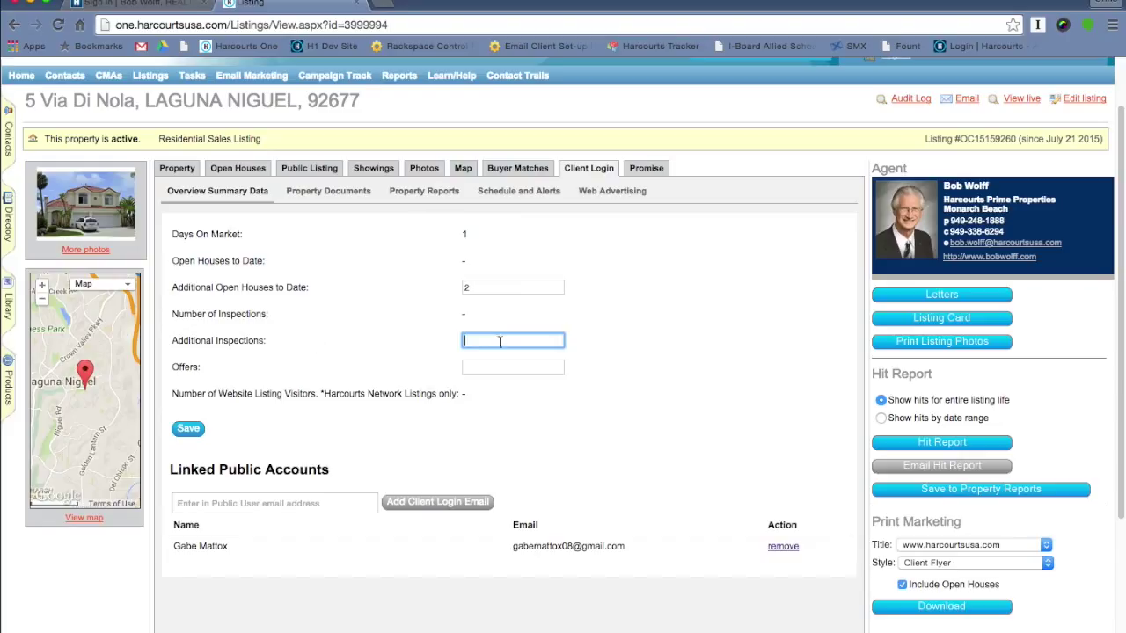
{"action": "type", "text": "2"}
{"action": "left_click", "coordinate": [510, 368]}
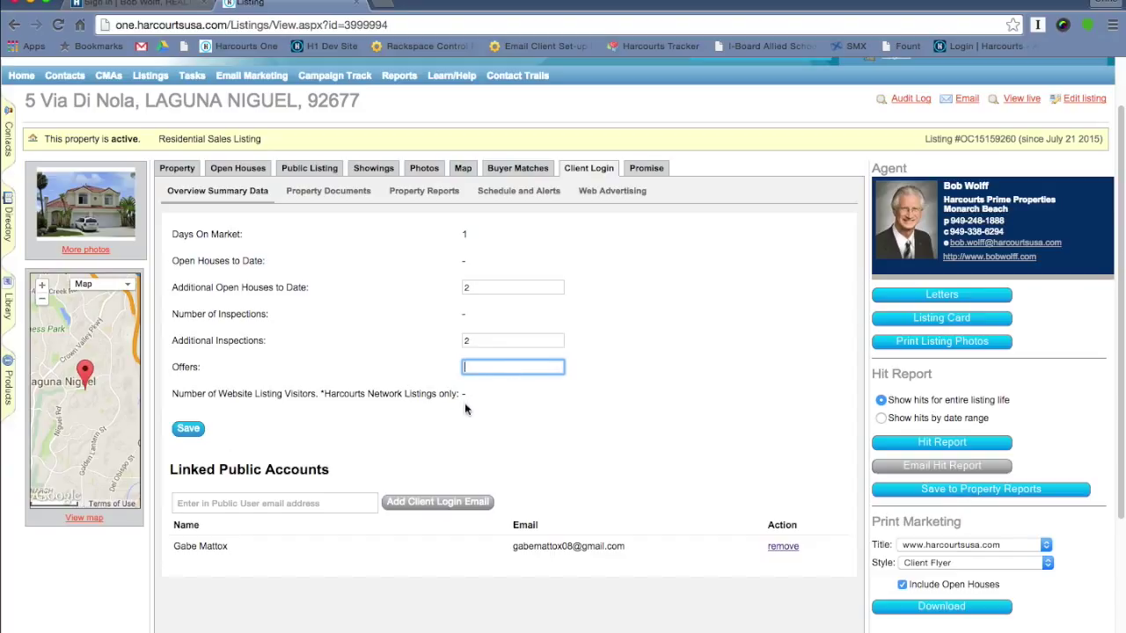
{"action": "left_click", "coordinate": [190, 429]}
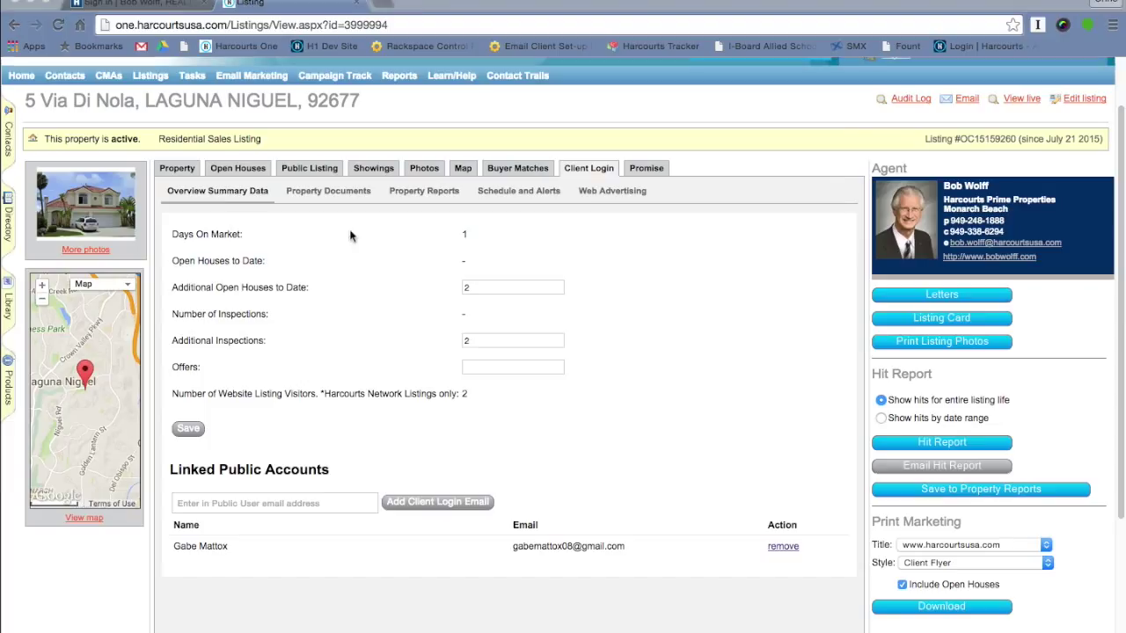
{"action": "left_click", "coordinate": [323, 195]}
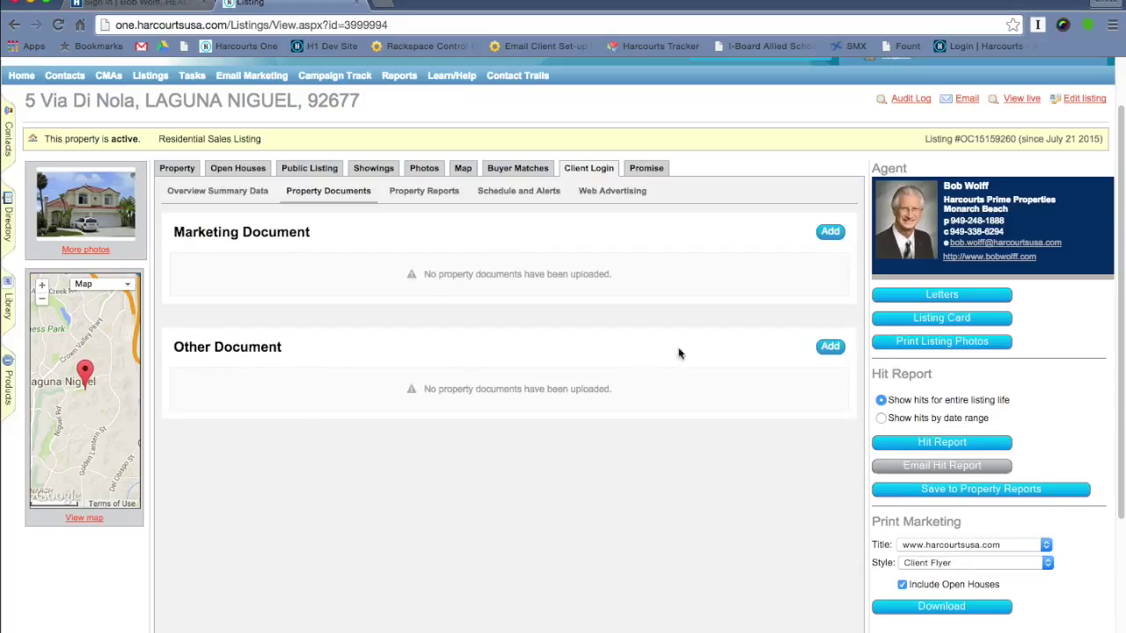
- Add a 'Listing Agreement' other document described 'Residential Listing Agreement', with seller access
{"action": "left_click", "coordinate": [831, 348]}
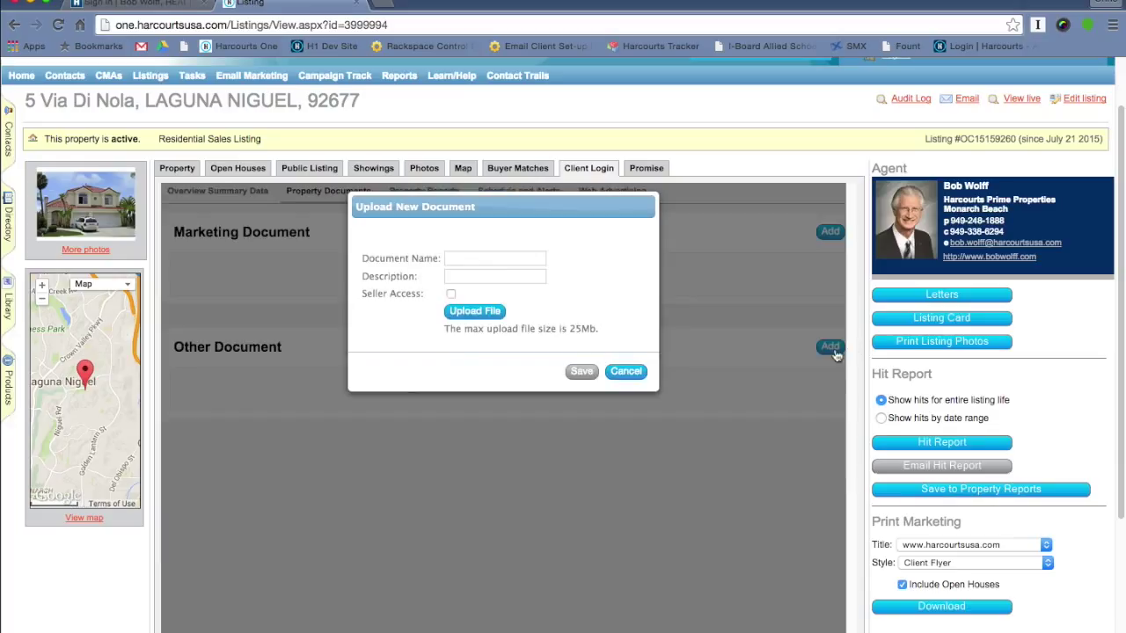
{"action": "left_click", "coordinate": [492, 258]}
{"action": "type", "text": "List"}
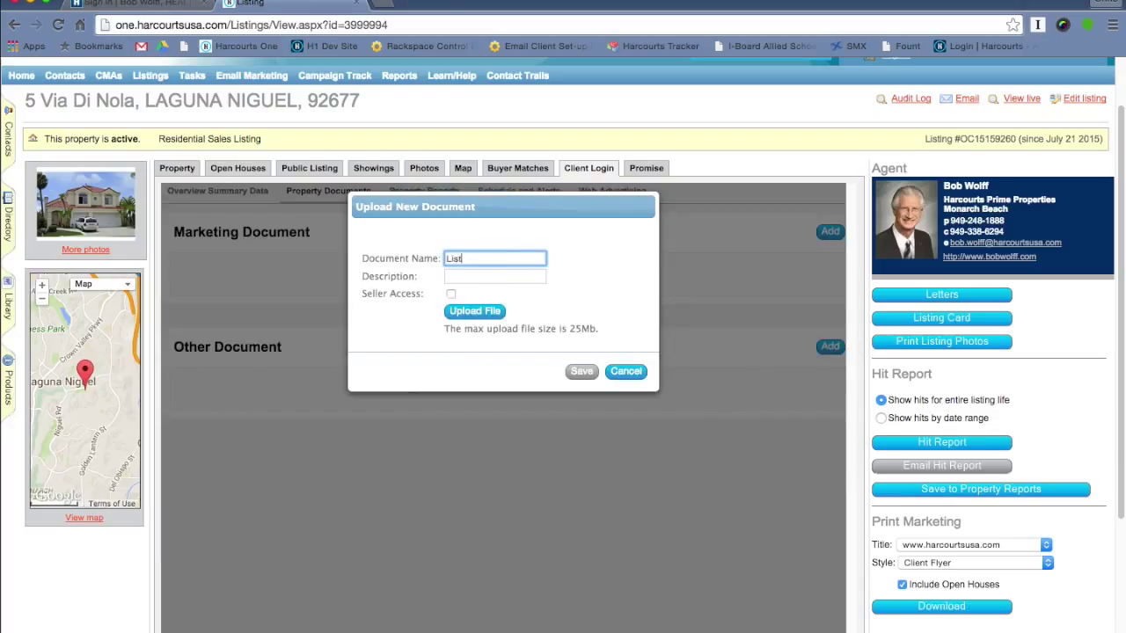
{"action": "type", "text": "ing Agreement"}
{"action": "left_click", "coordinate": [524, 274]}
{"action": "type", "text": "Resid"}
{"action": "type", "text": "ential Listing Ag"}
{"action": "type", "text": "reement"}
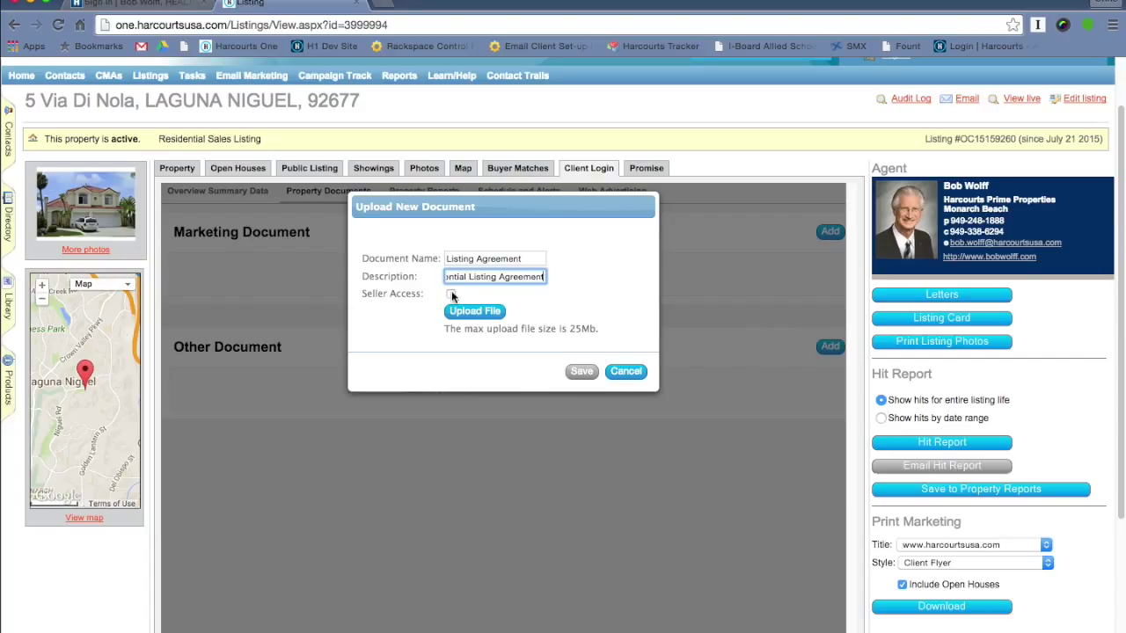
{"action": "left_click", "coordinate": [452, 294]}
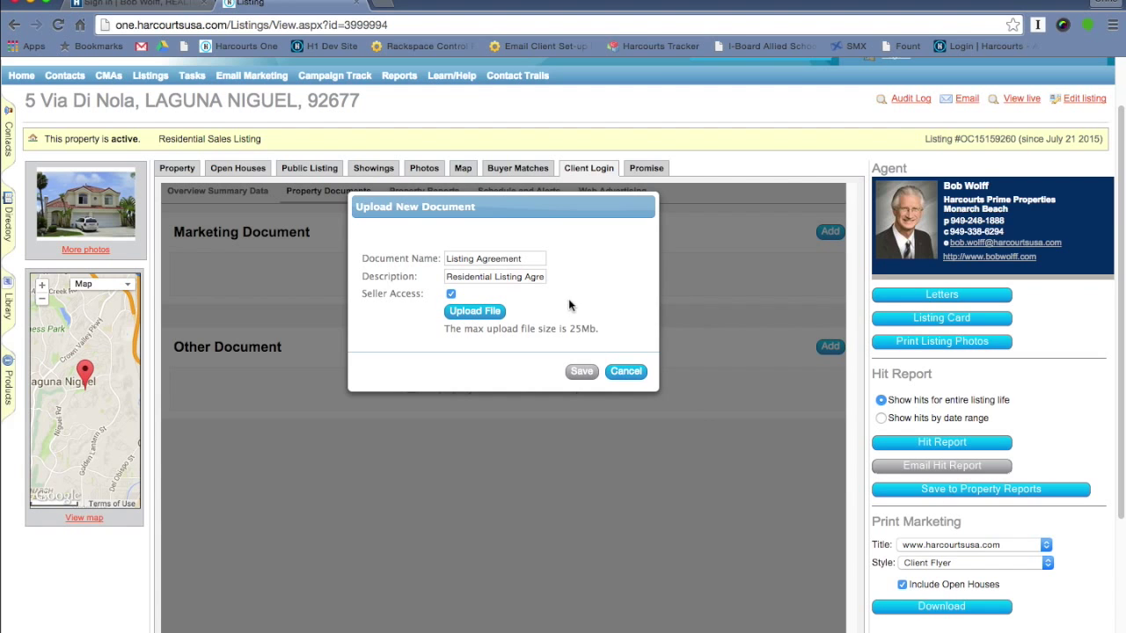
- Attach the Residential Listing Agreement PDF, save, and re-enable seller access
{"action": "left_click", "coordinate": [475, 313]}
{"action": "left_click", "coordinate": [443, 199]}
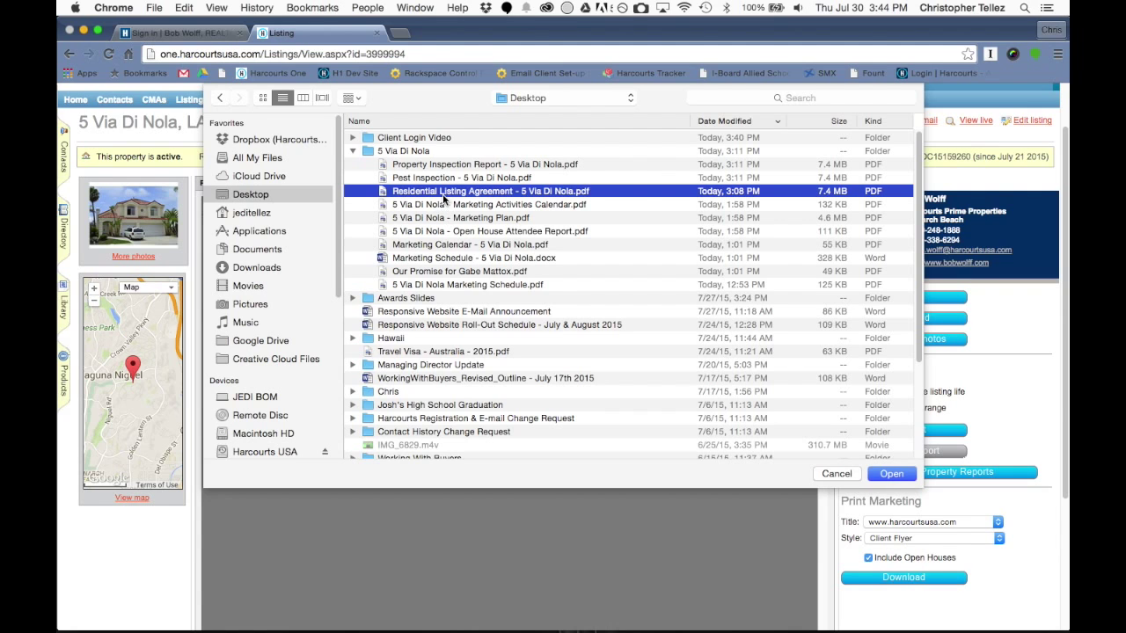
{"action": "left_click", "coordinate": [895, 475]}
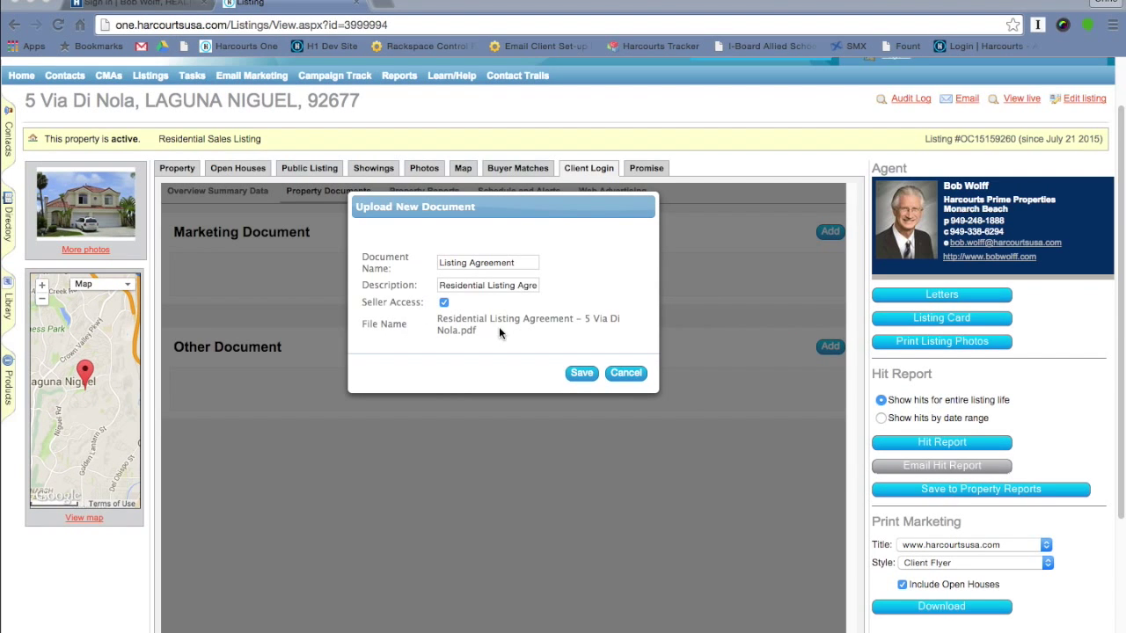
{"action": "left_click", "coordinate": [581, 375]}
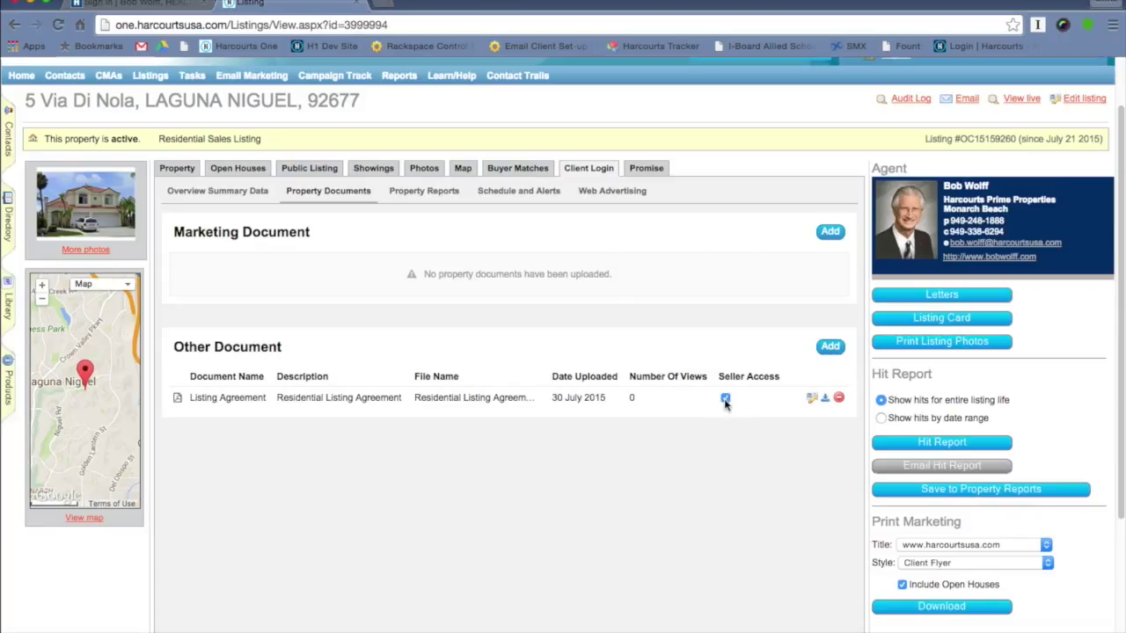
{"action": "left_click", "coordinate": [724, 398]}
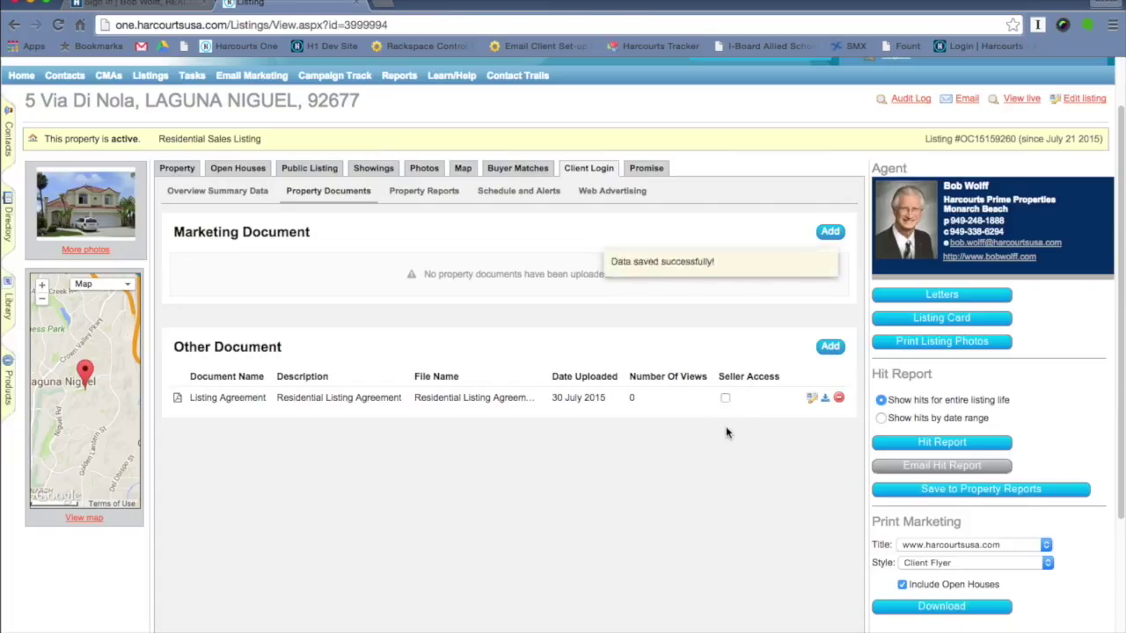
{"action": "left_click", "coordinate": [725, 400]}
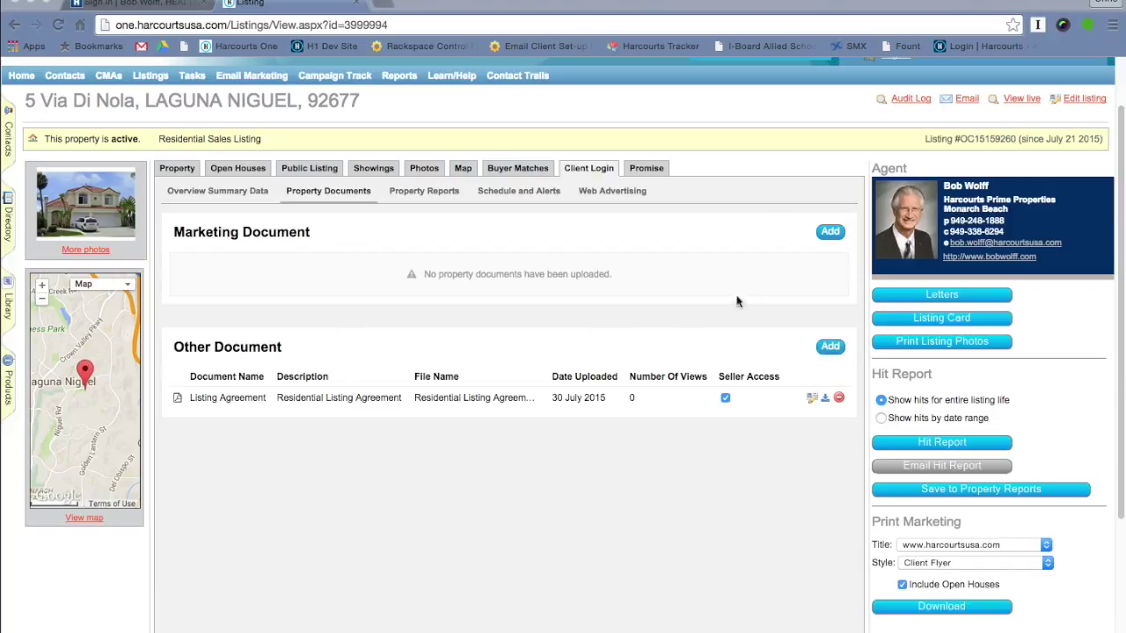
{"action": "left_click", "coordinate": [829, 235]}
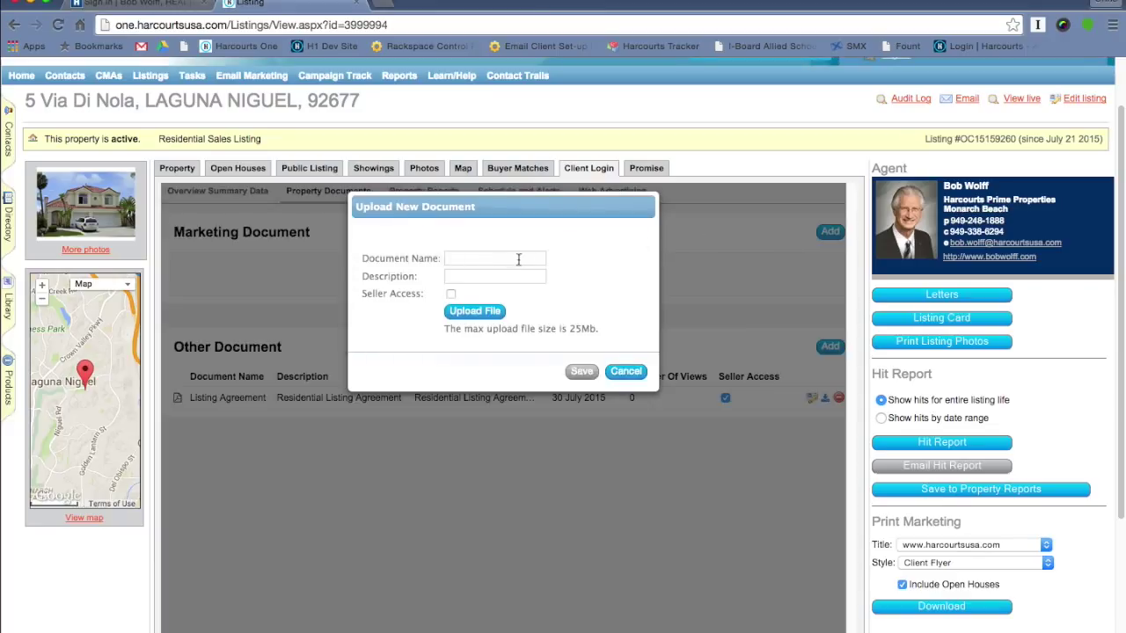
{"action": "left_click", "coordinate": [518, 259]}
{"action": "type", "text": "Marketing"}
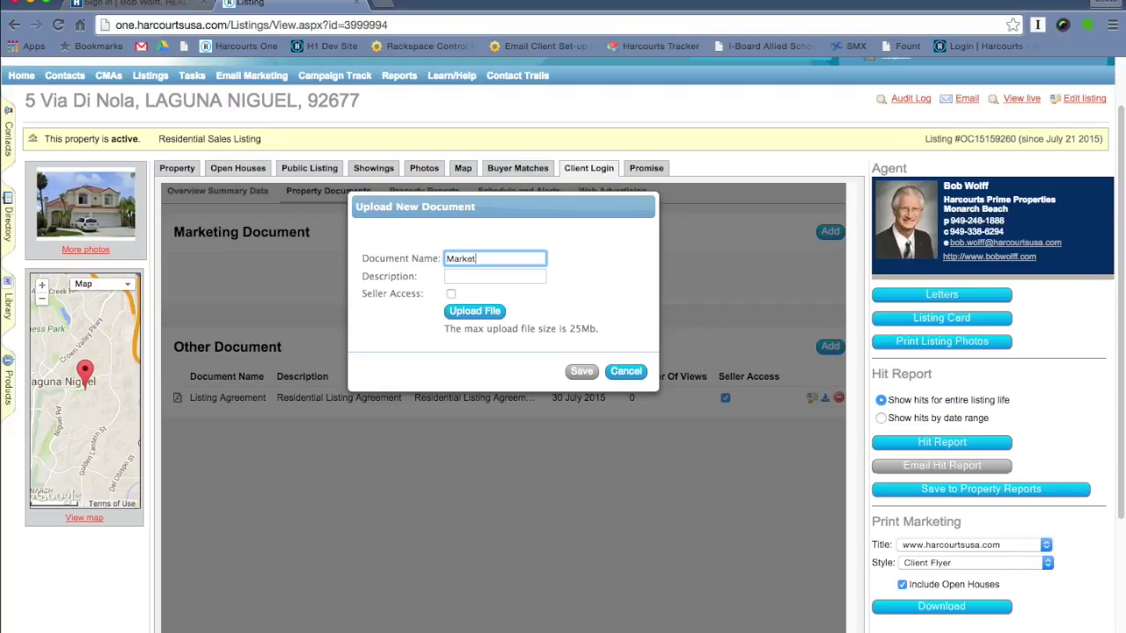
{"action": "type", "text": " Plan"}
{"action": "key", "text": "Tab"}
{"action": "type", "text": "Marketing Plan"}
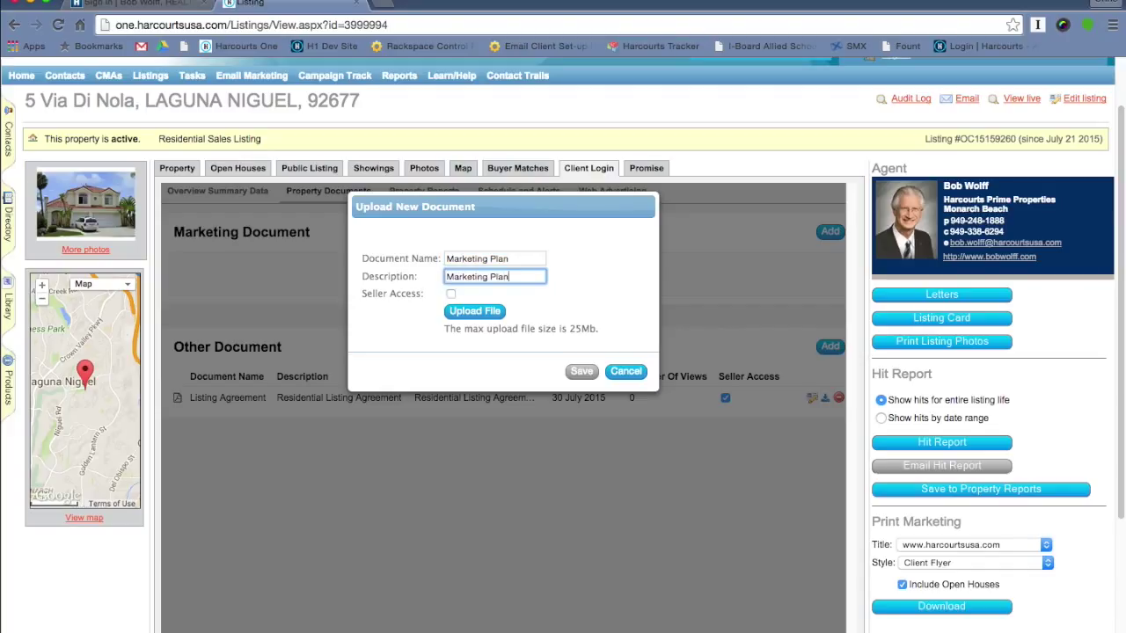
{"action": "left_click", "coordinate": [450, 294]}
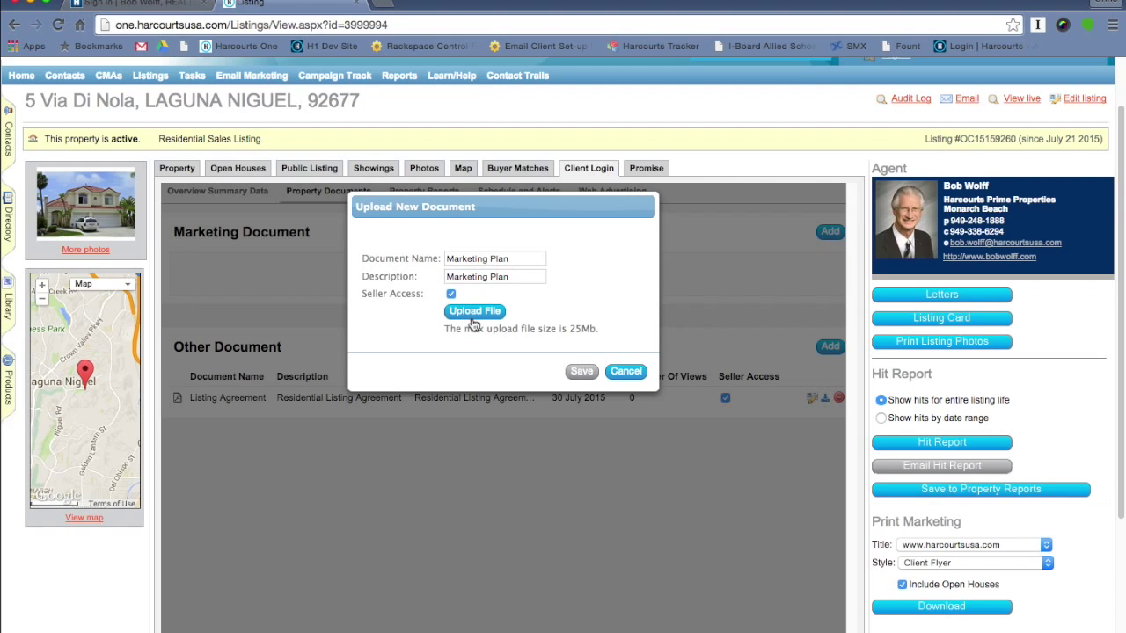
{"action": "left_click", "coordinate": [474, 317]}
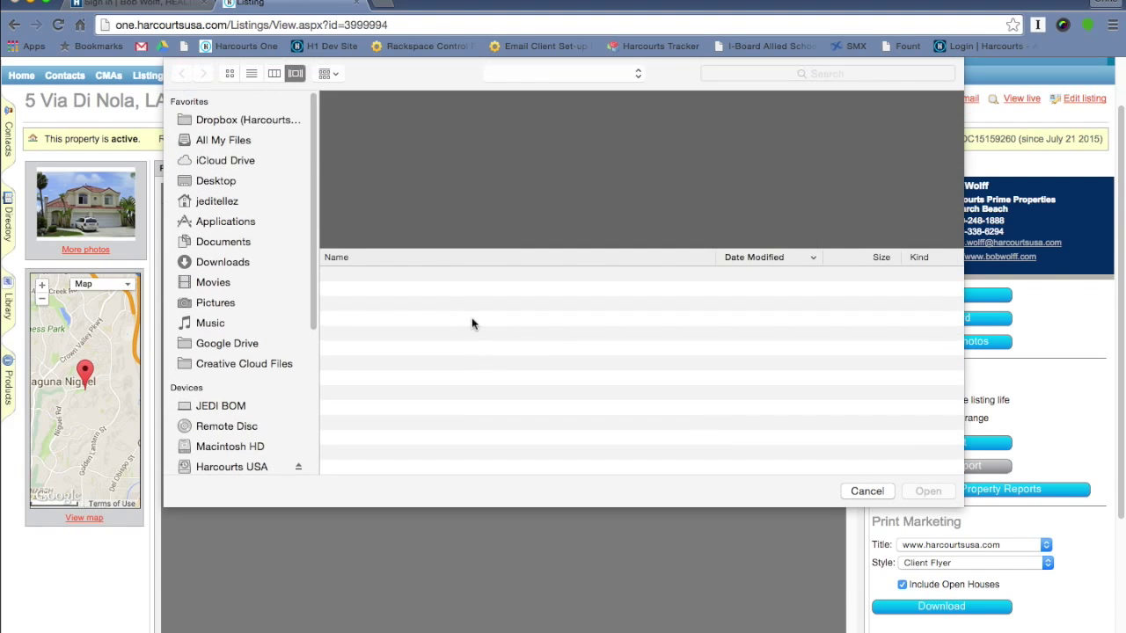
{"action": "left_click", "coordinate": [466, 177]}
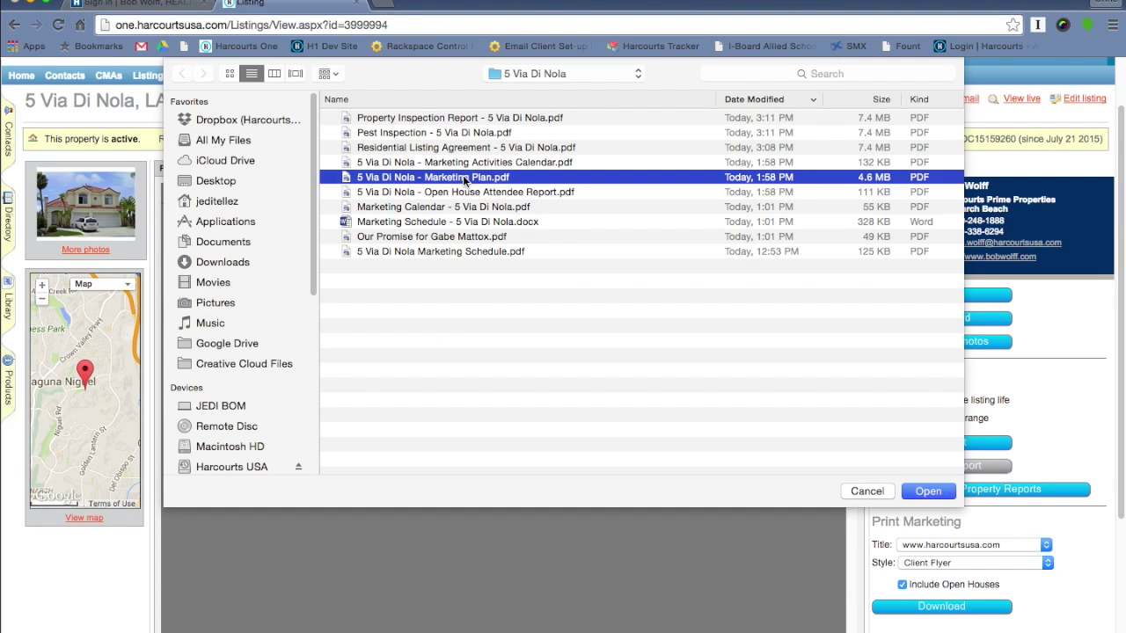
{"action": "left_click", "coordinate": [930, 492]}
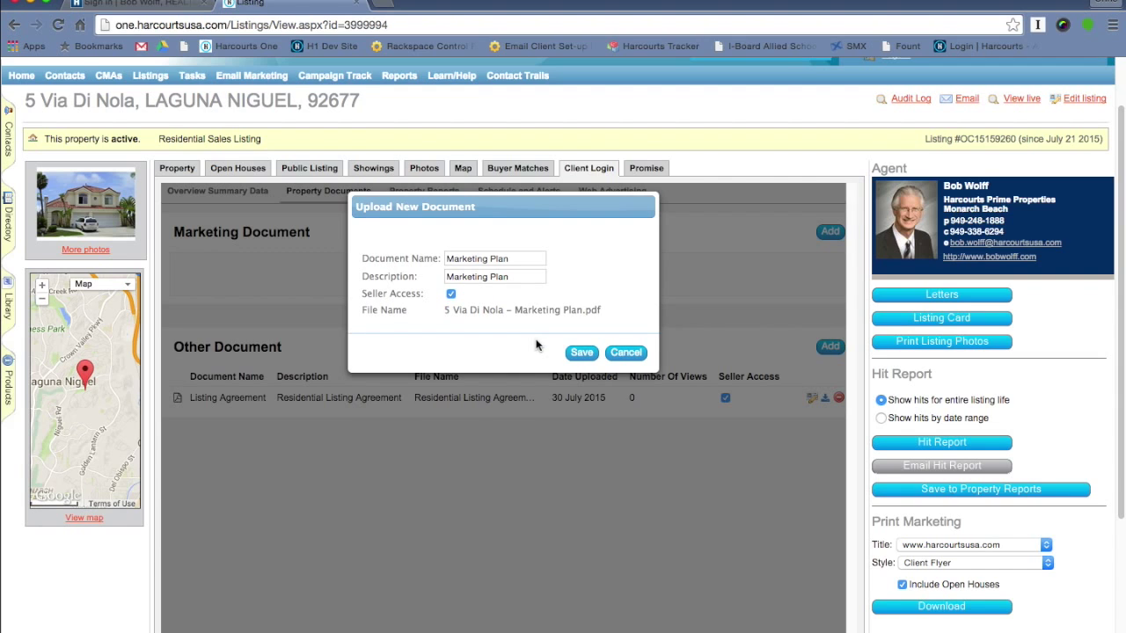
{"action": "left_click", "coordinate": [583, 355]}
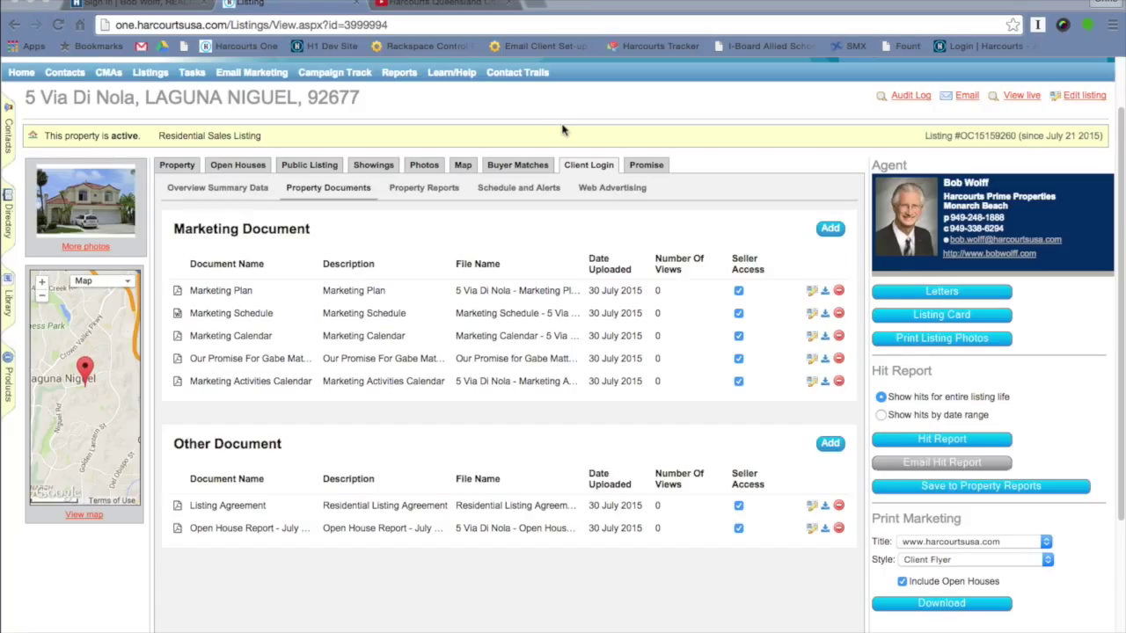
{"action": "left_click", "coordinate": [607, 193]}
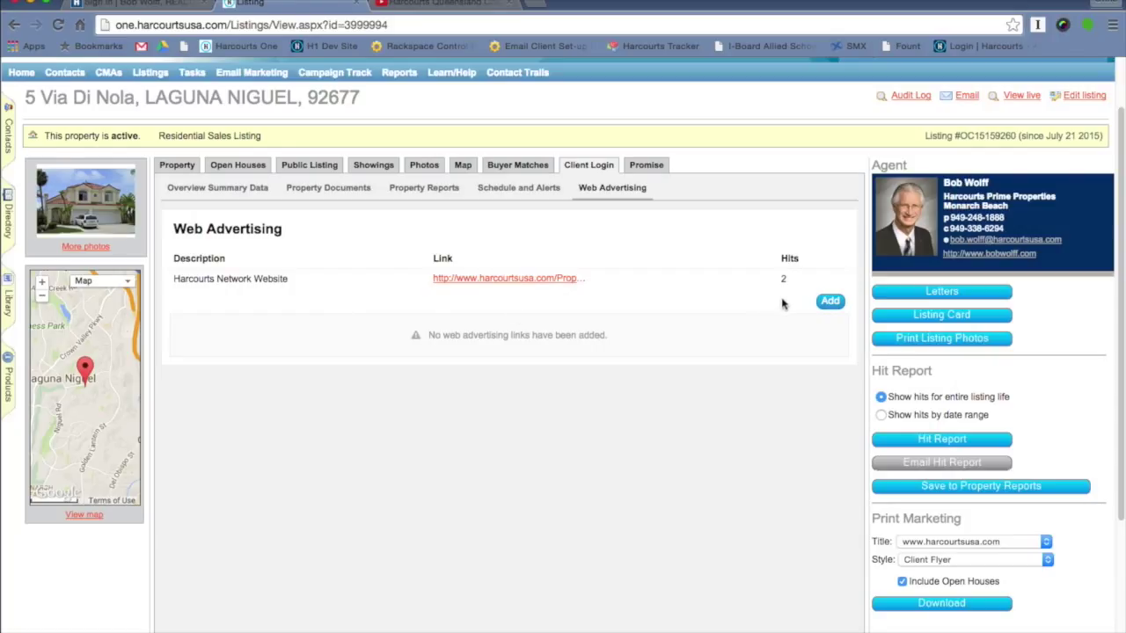
- Add a 'YouTube Video' web advertising link with the pasted YouTube URL and 10 hits
{"action": "left_click", "coordinate": [831, 304]}
{"action": "left_click", "coordinate": [452, 255]}
{"action": "type", "text": "Yout"}
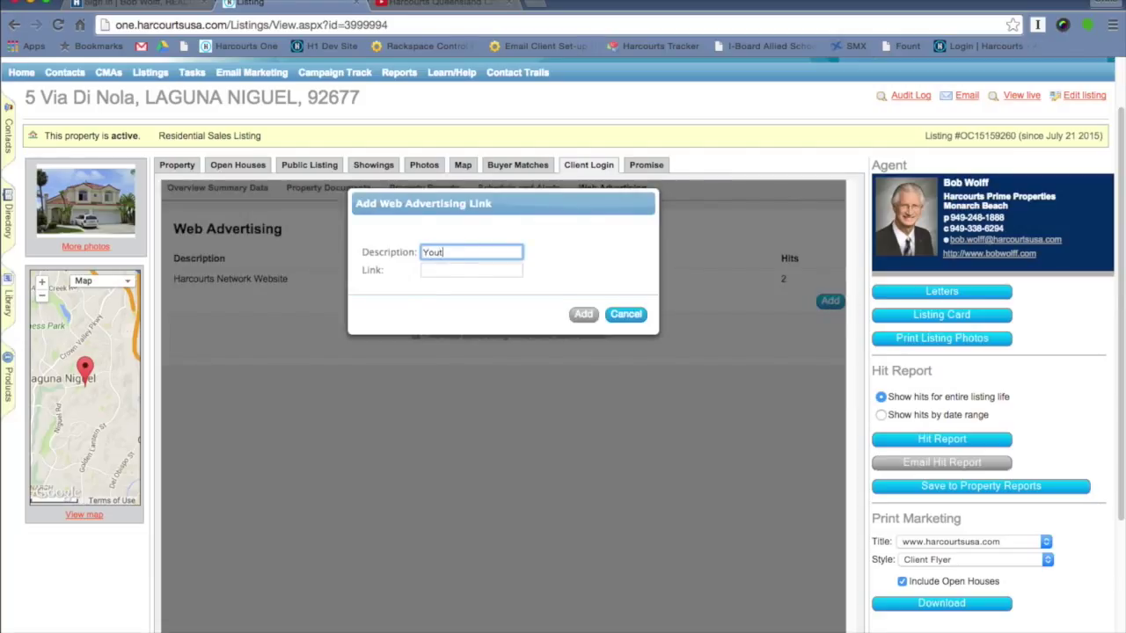
{"action": "key", "text": "BackSpace"}
{"action": "type", "text": "Tube Video"}
{"action": "left_click", "coordinate": [446, 269]}
{"action": "key", "text": "super+v"}
{"action": "left_click", "coordinate": [583, 315]}
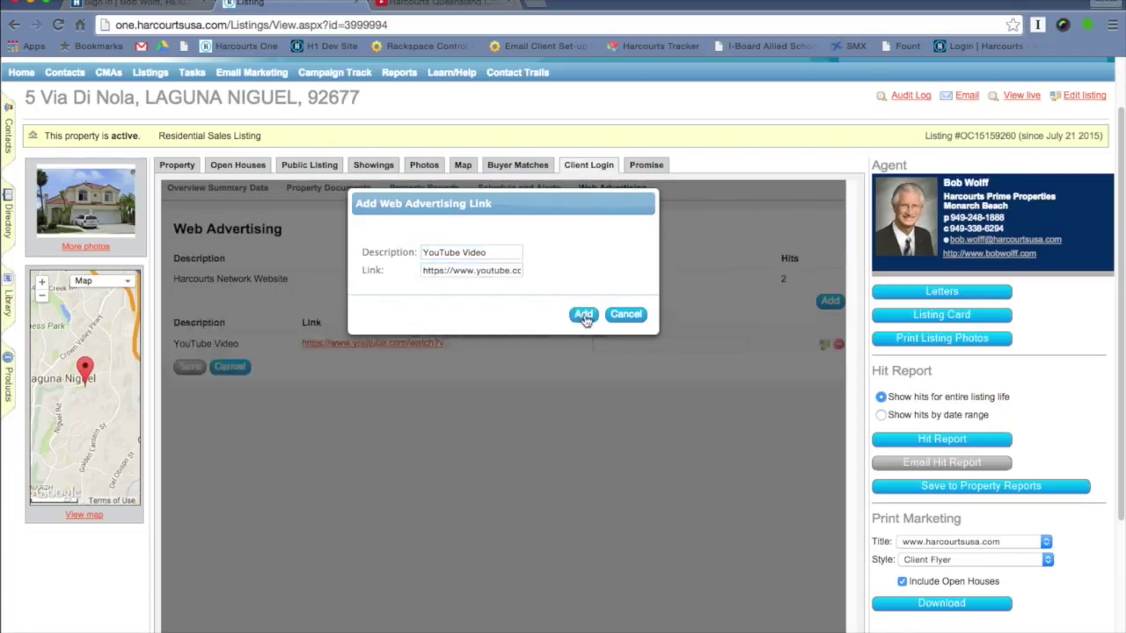
{"action": "left_click", "coordinate": [659, 348]}
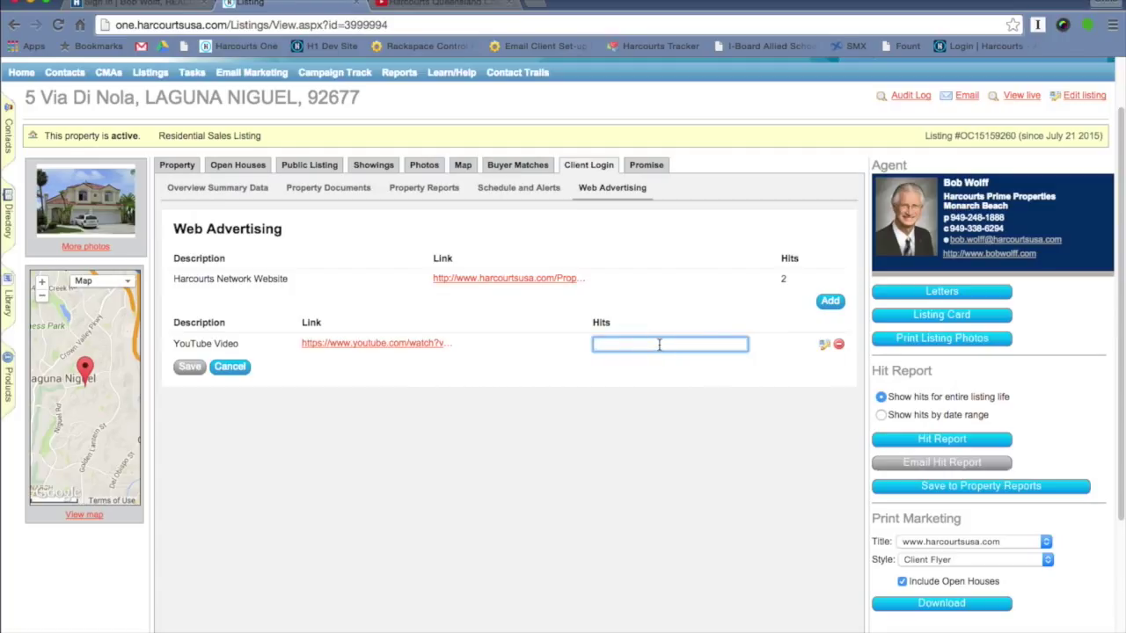
{"action": "type", "text": "10"}
{"action": "left_click", "coordinate": [184, 372]}
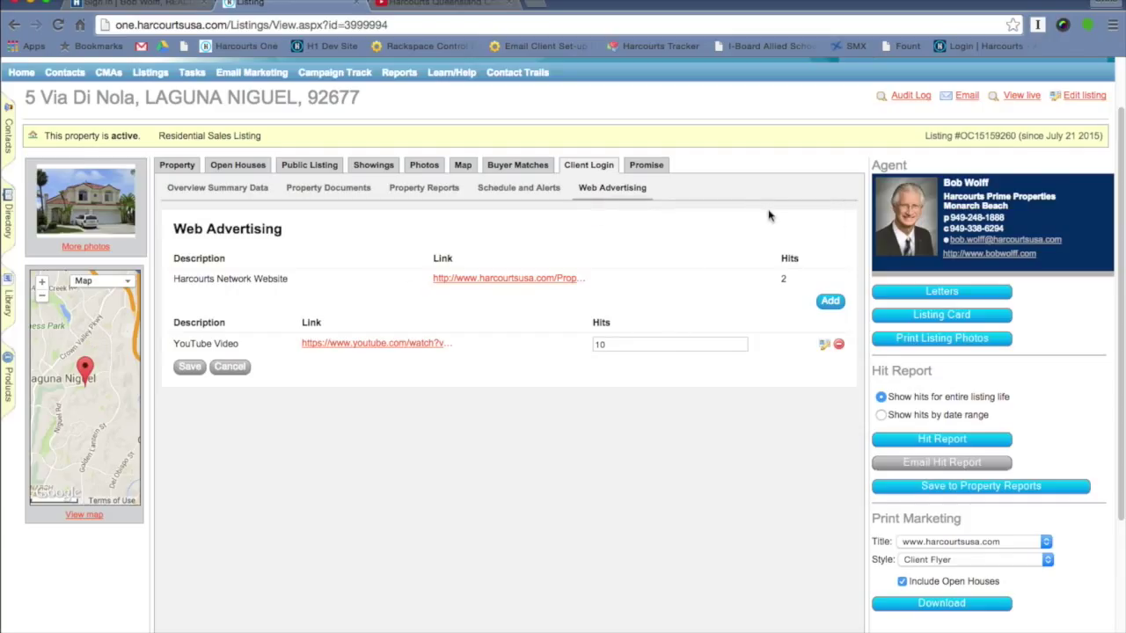
{"action": "scroll", "coordinate": [657, 175], "scroll_direction": "up", "scroll_amount": 2}
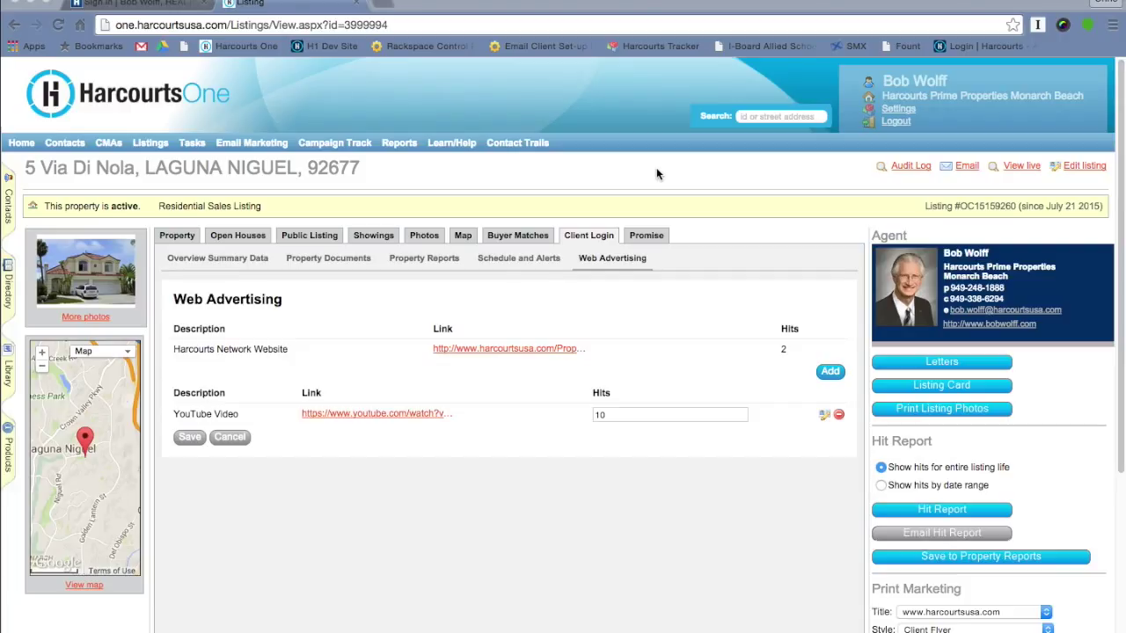
- Start a new event set to 19:00 with event type Other
{"action": "left_click", "coordinate": [514, 264]}
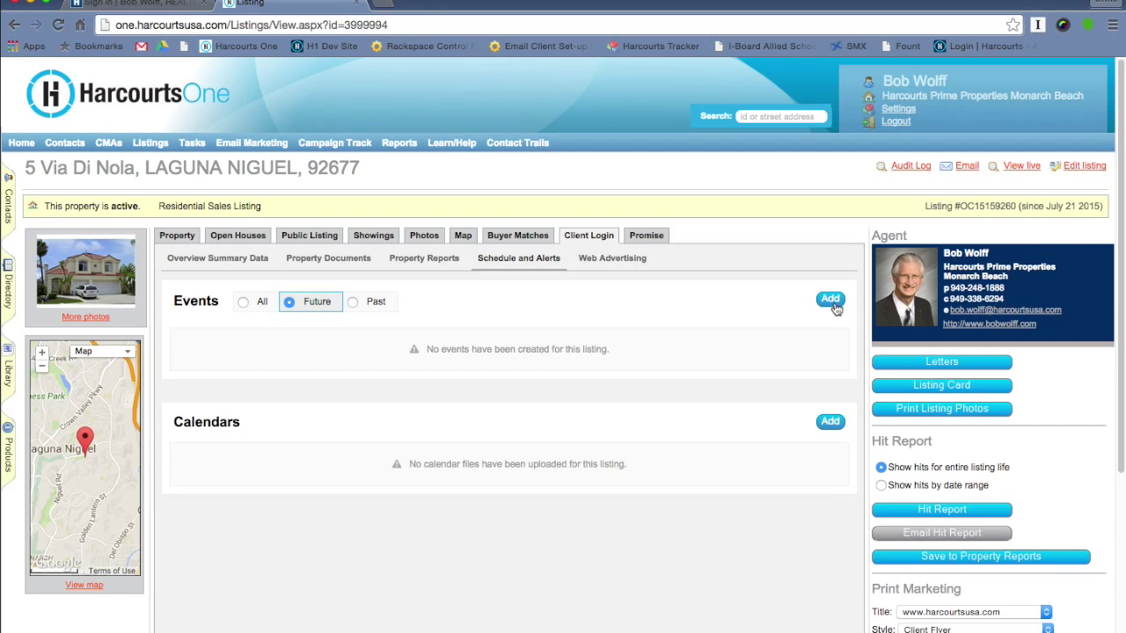
{"action": "left_click", "coordinate": [832, 304]}
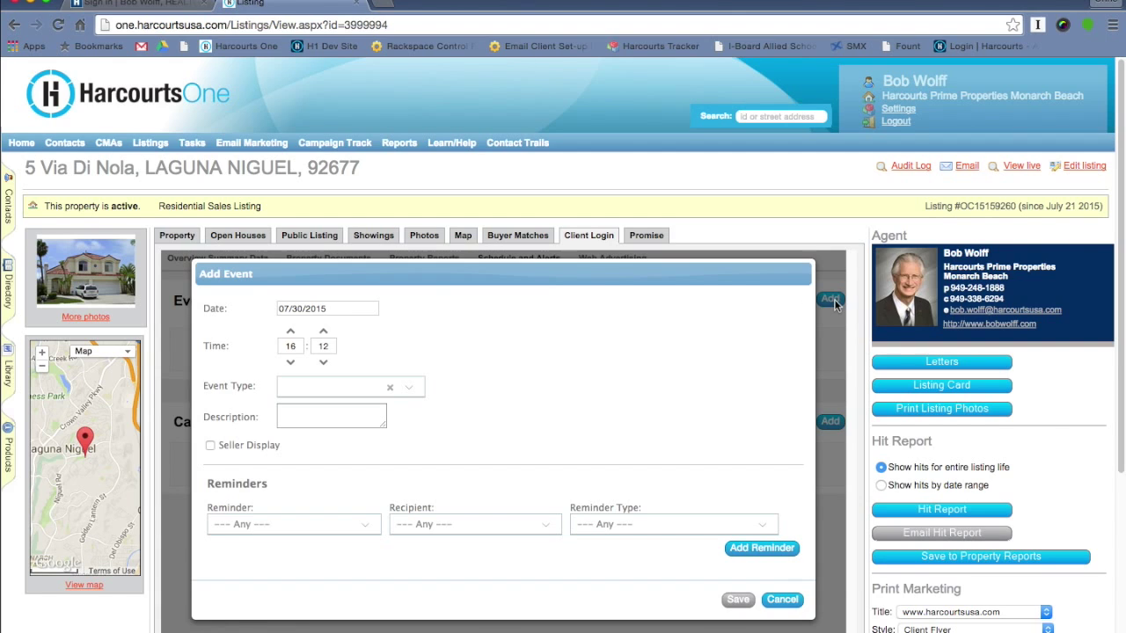
{"action": "double_click", "coordinate": [292, 347]}
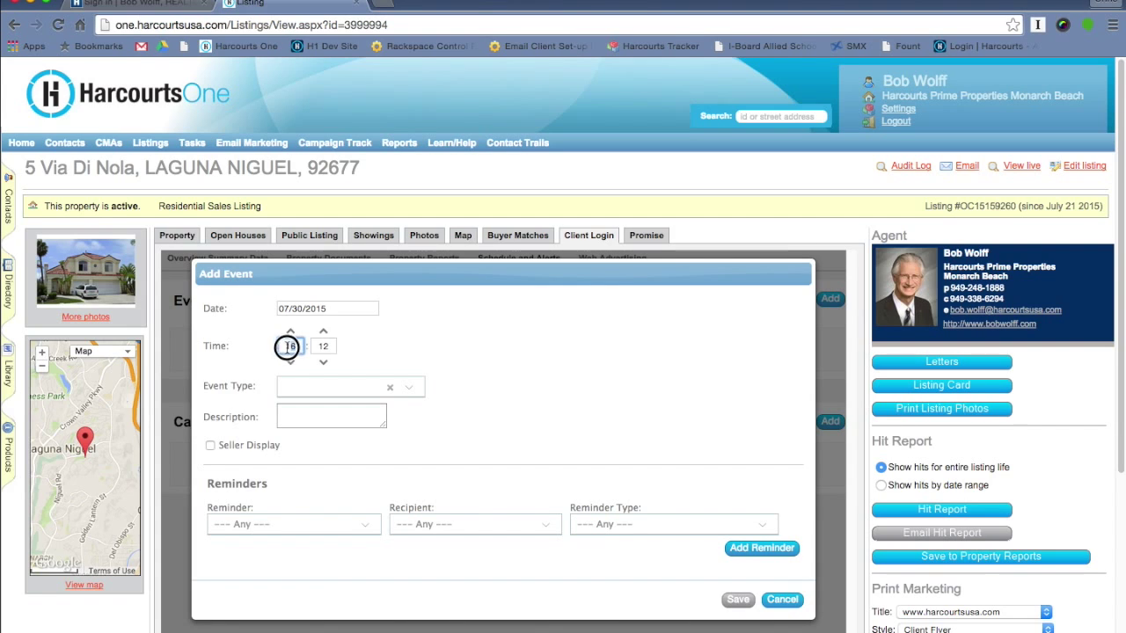
{"action": "type", "text": "19"}
{"action": "key", "text": "Tab"}
{"action": "type", "text": "00"}
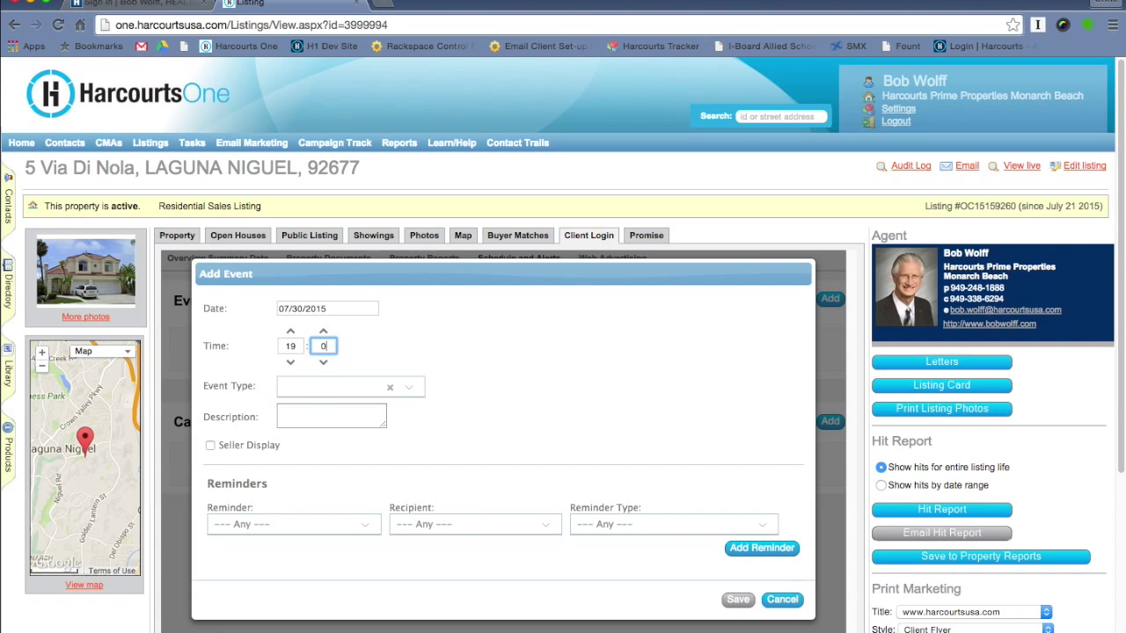
{"action": "left_click", "coordinate": [303, 390]}
{"action": "left_click", "coordinate": [303, 390]}
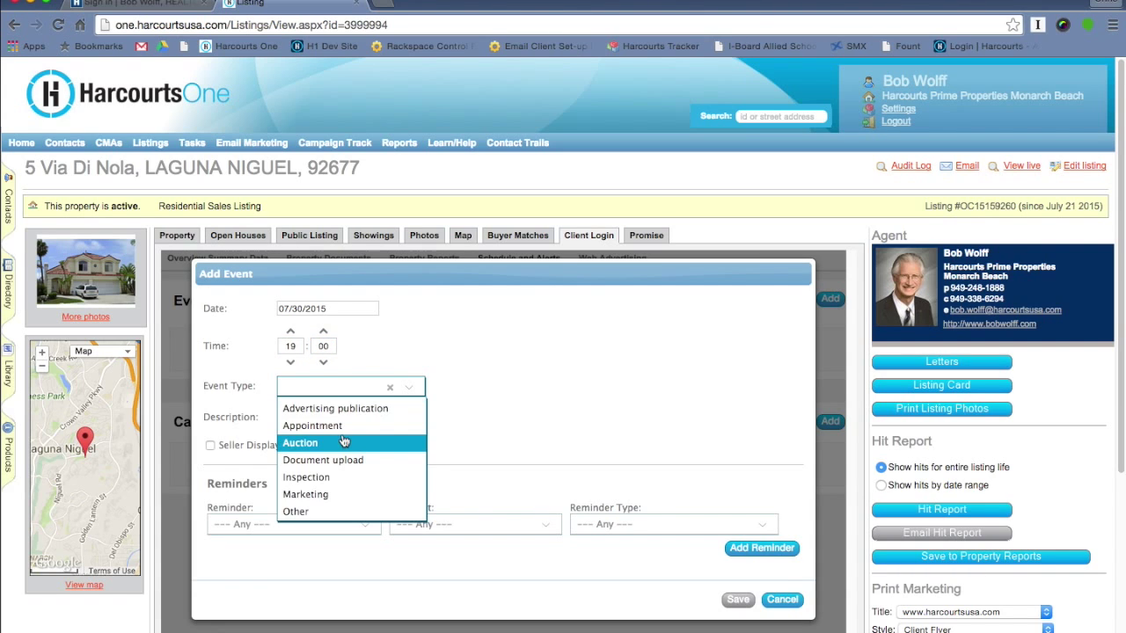
{"action": "left_click", "coordinate": [327, 512]}
- Describe the event as 'Private Showing' and make it visible to the seller
{"action": "left_click", "coordinate": [318, 419]}
{"action": "type", "text": "Private Showw"}
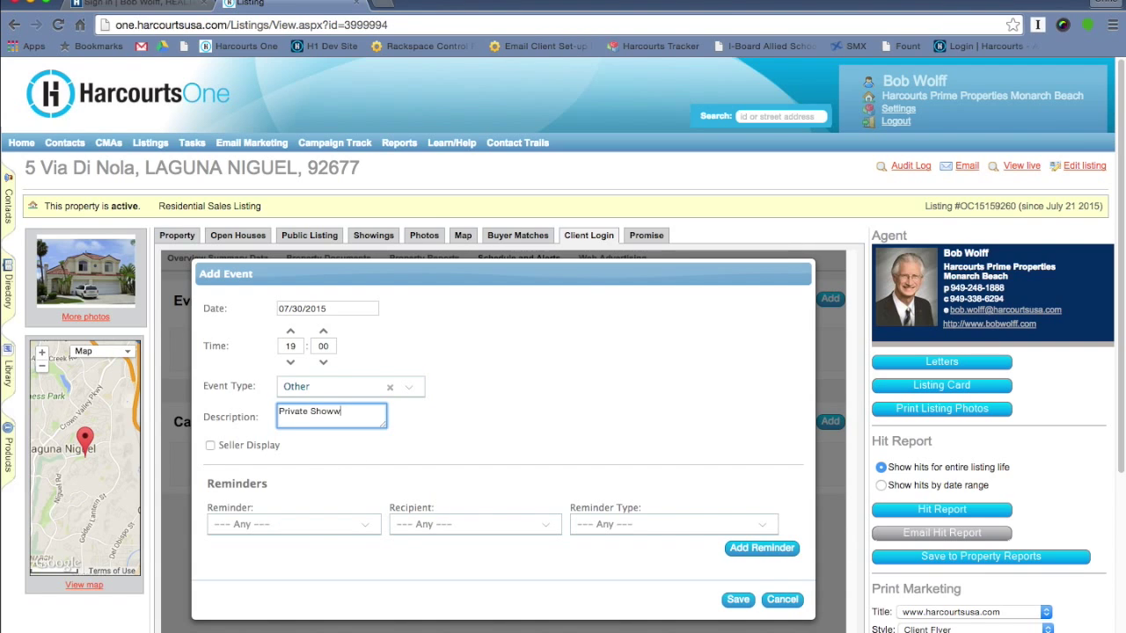
{"action": "key", "text": "BackSpace"}
{"action": "type", "text": "ing"}
{"action": "left_click", "coordinate": [247, 447]}
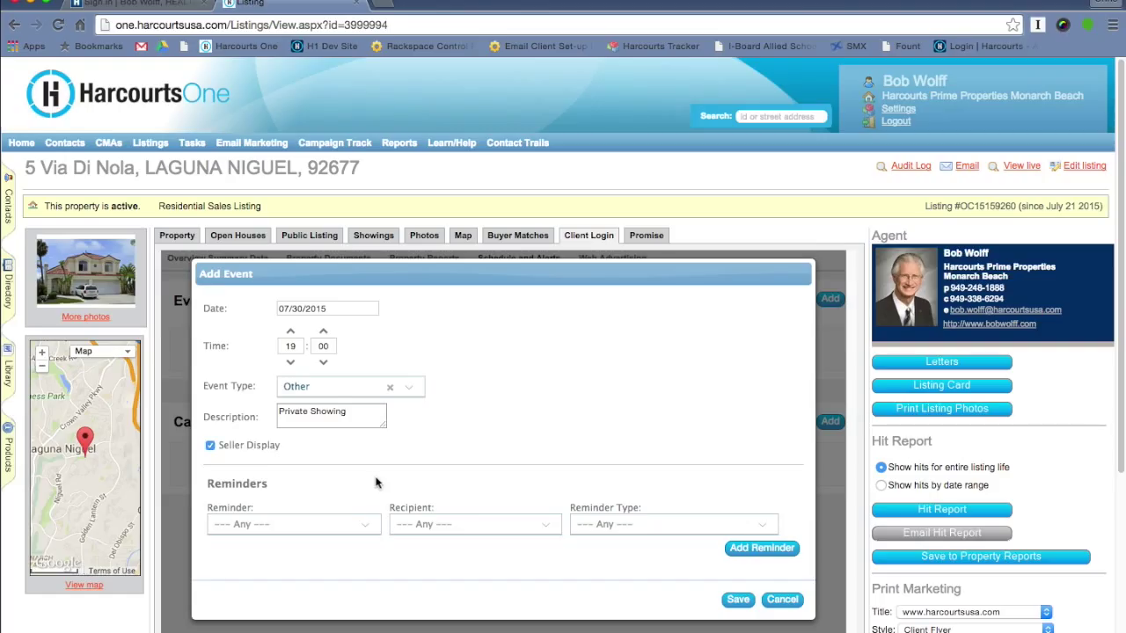
- Add a 1-hour-before Email reminder for the seller and save the event
{"action": "left_click", "coordinate": [365, 524]}
{"action": "left_click", "coordinate": [346, 549]}
{"action": "left_click", "coordinate": [478, 526]}
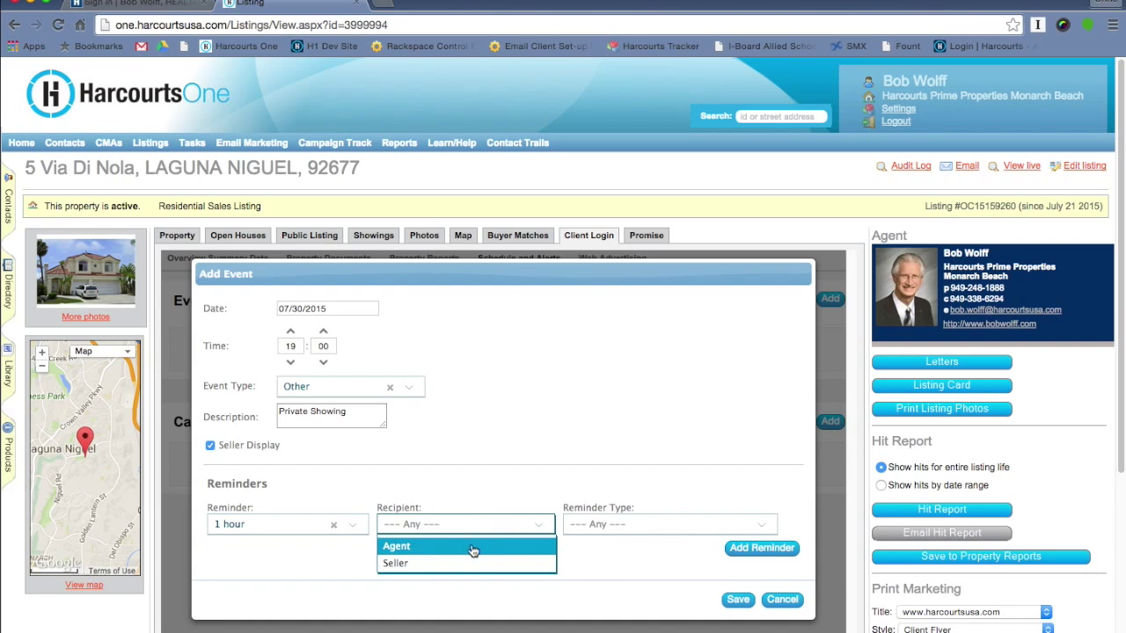
{"action": "left_click", "coordinate": [467, 563]}
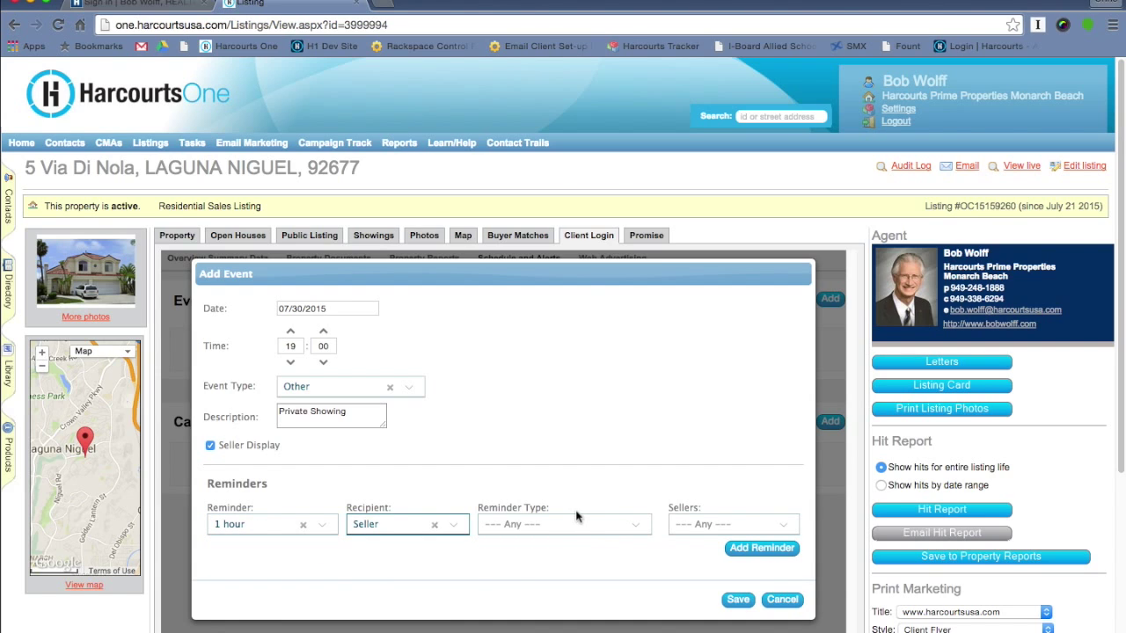
{"action": "left_click", "coordinate": [573, 528]}
{"action": "left_click", "coordinate": [574, 552]}
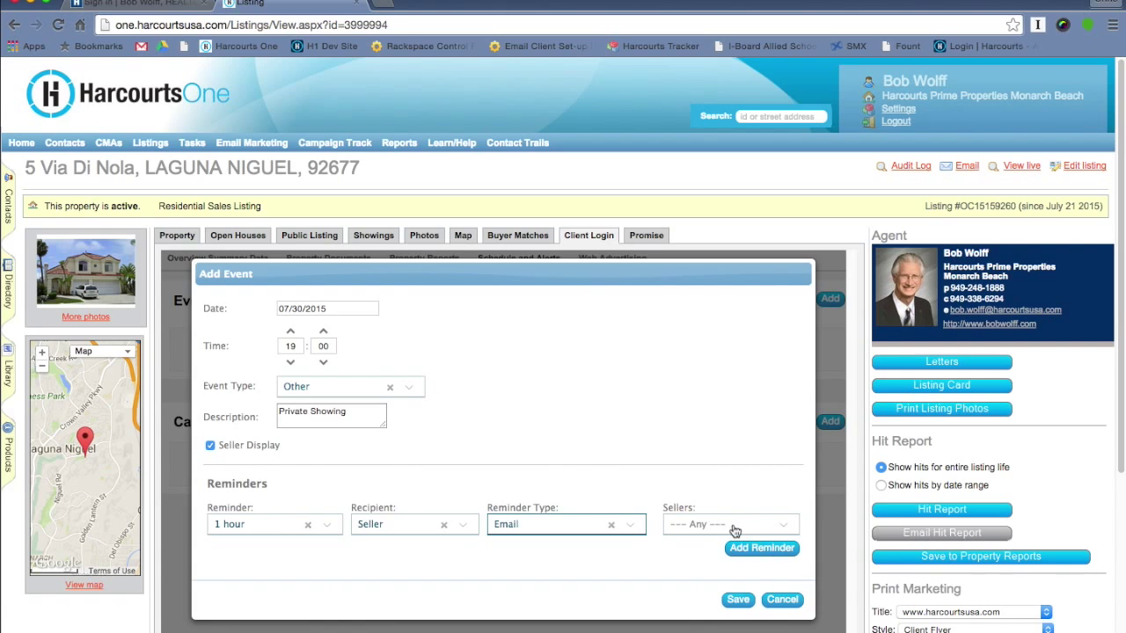
{"action": "left_click", "coordinate": [727, 528]}
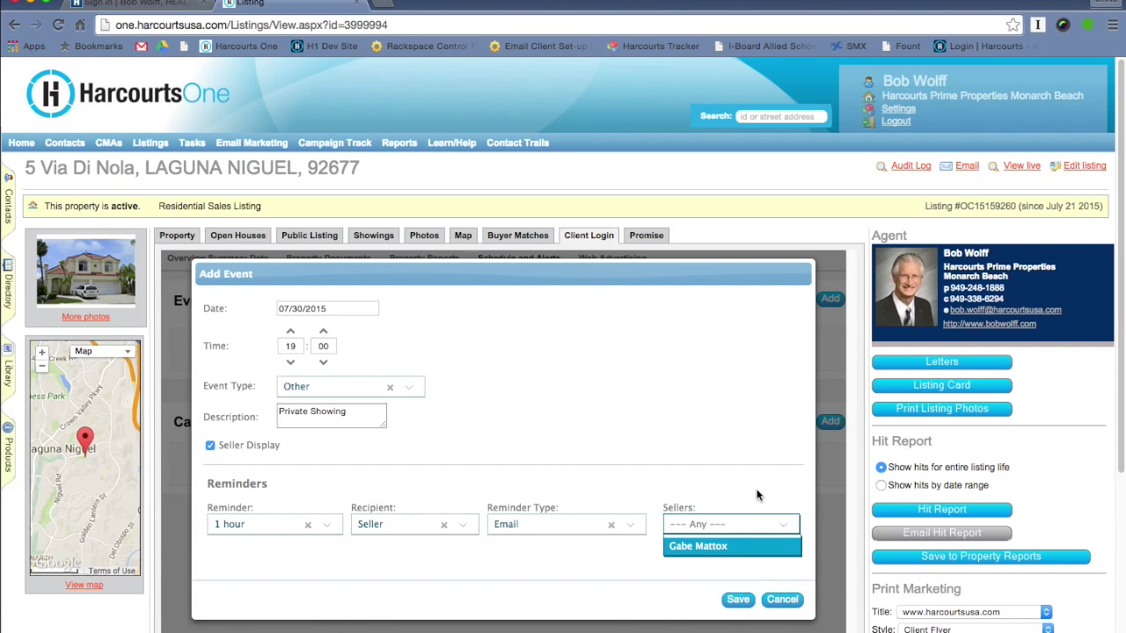
{"action": "left_click", "coordinate": [731, 549]}
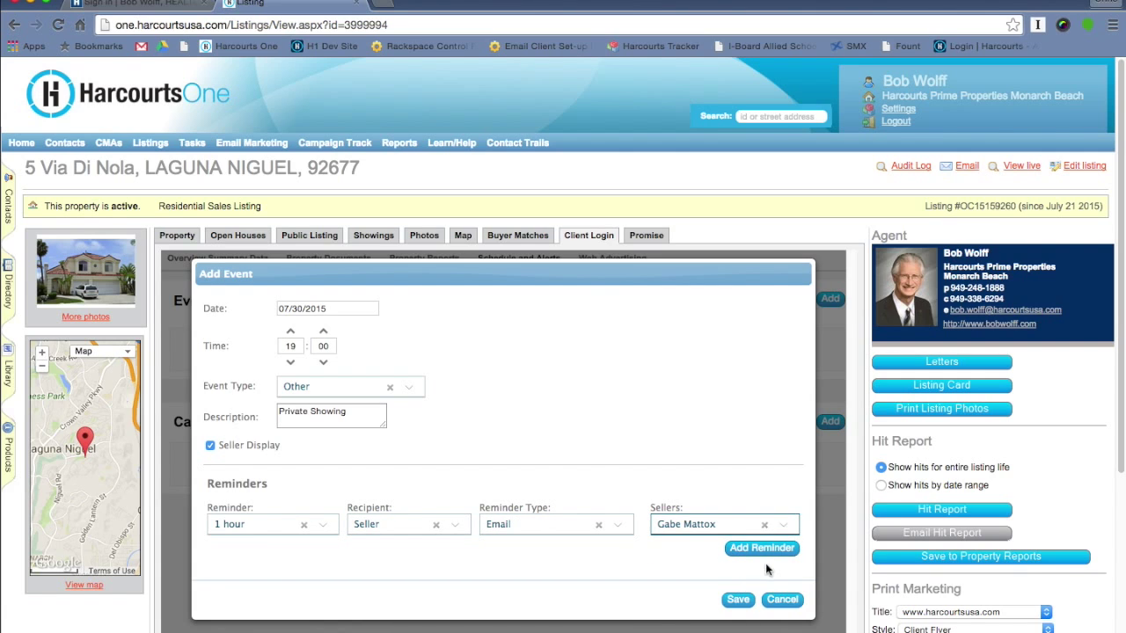
{"action": "left_click", "coordinate": [758, 549]}
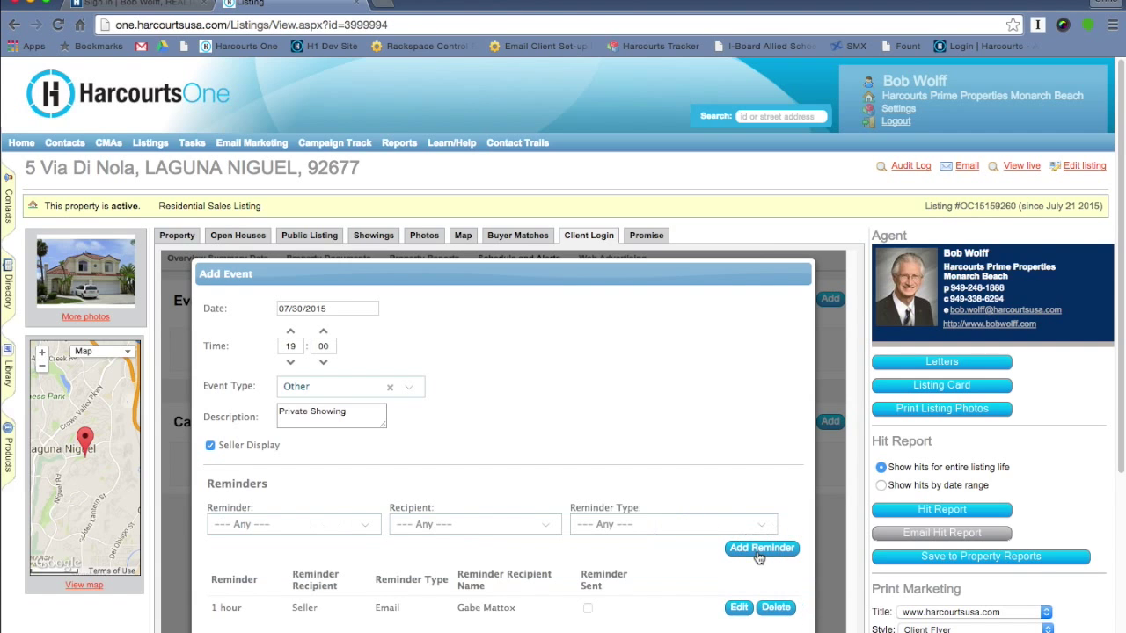
{"action": "scroll", "coordinate": [734, 601], "scroll_direction": "down", "scroll_amount": 2}
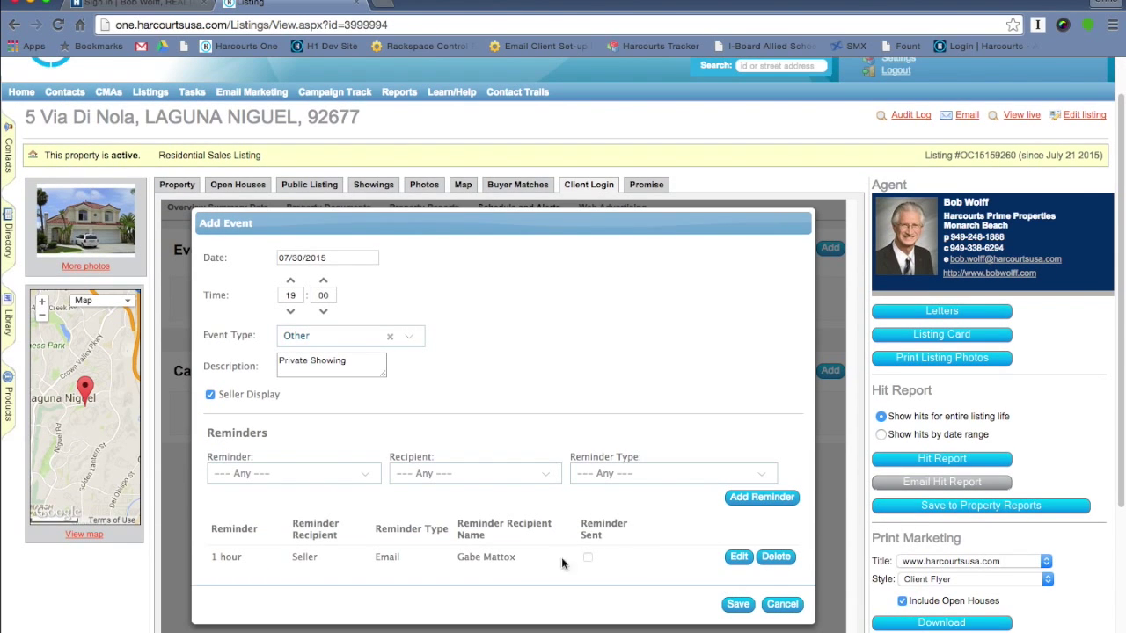
{"action": "left_click", "coordinate": [737, 607]}
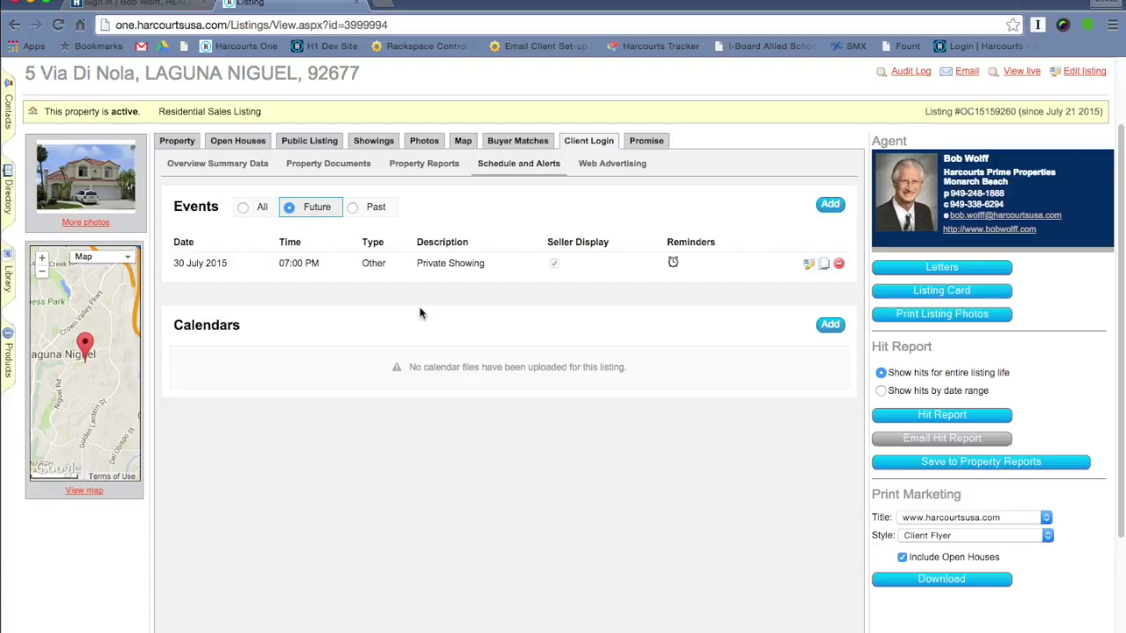
- Create a calendar entry named and described 'Marketing Calendar' with seller access
{"action": "left_click", "coordinate": [830, 325]}
{"action": "left_click", "coordinate": [536, 227]}
{"action": "type", "text": "Marketing C"}
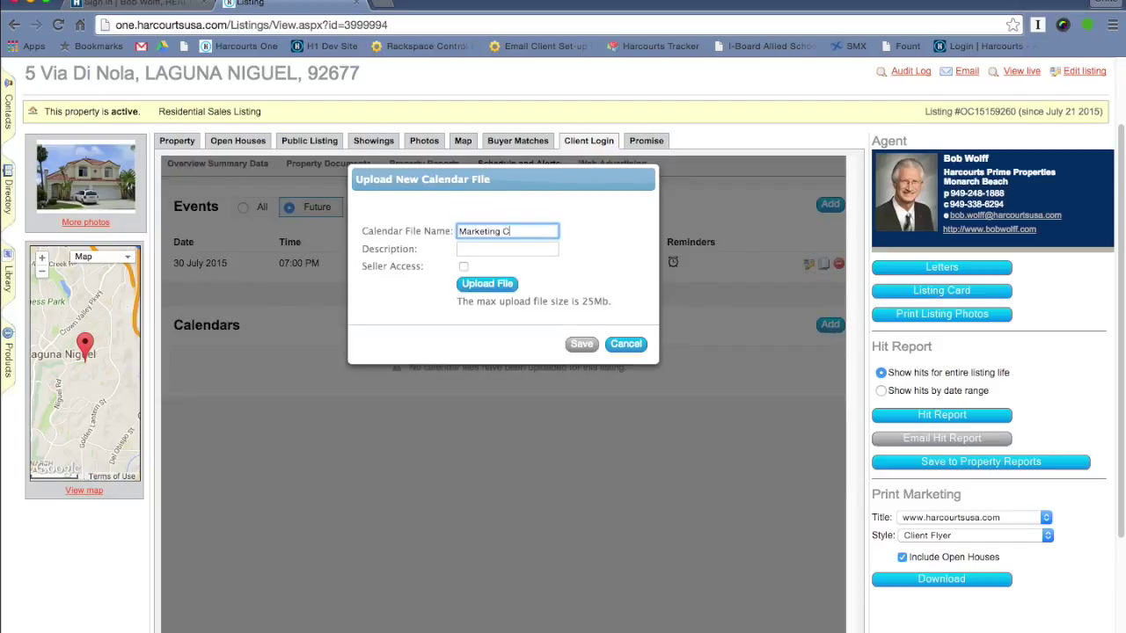
{"action": "type", "text": "alendar"}
{"action": "key", "text": "Tab"}
{"action": "triple_click", "coordinate": [516, 228]}
{"action": "key", "text": "ctrl+c"}
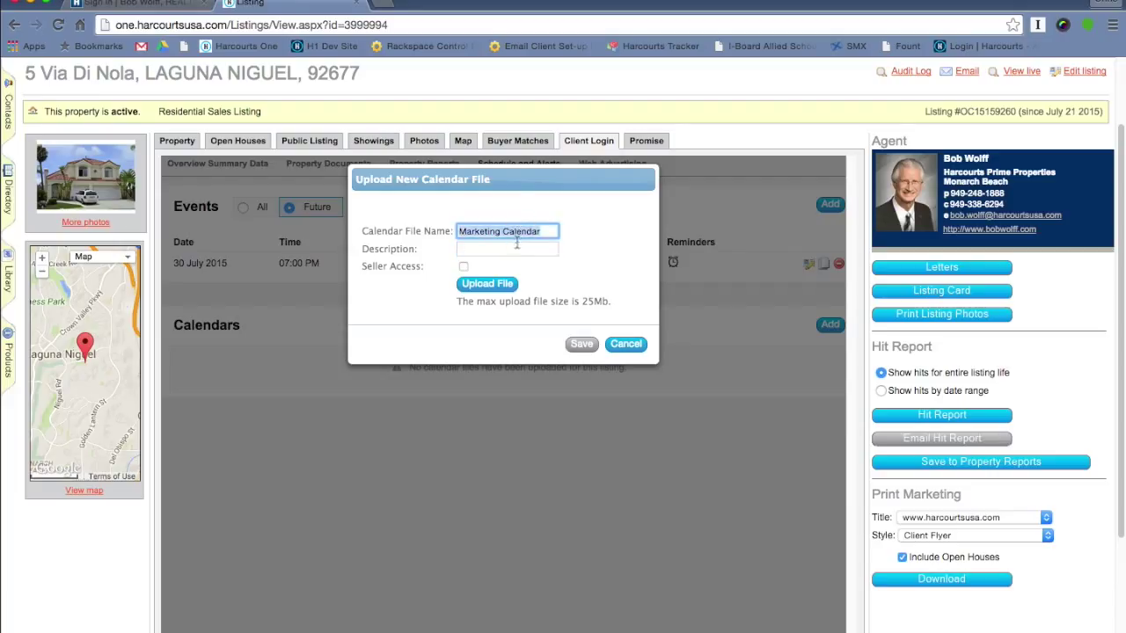
{"action": "left_click", "coordinate": [515, 252]}
{"action": "key", "text": "ctrl+v"}
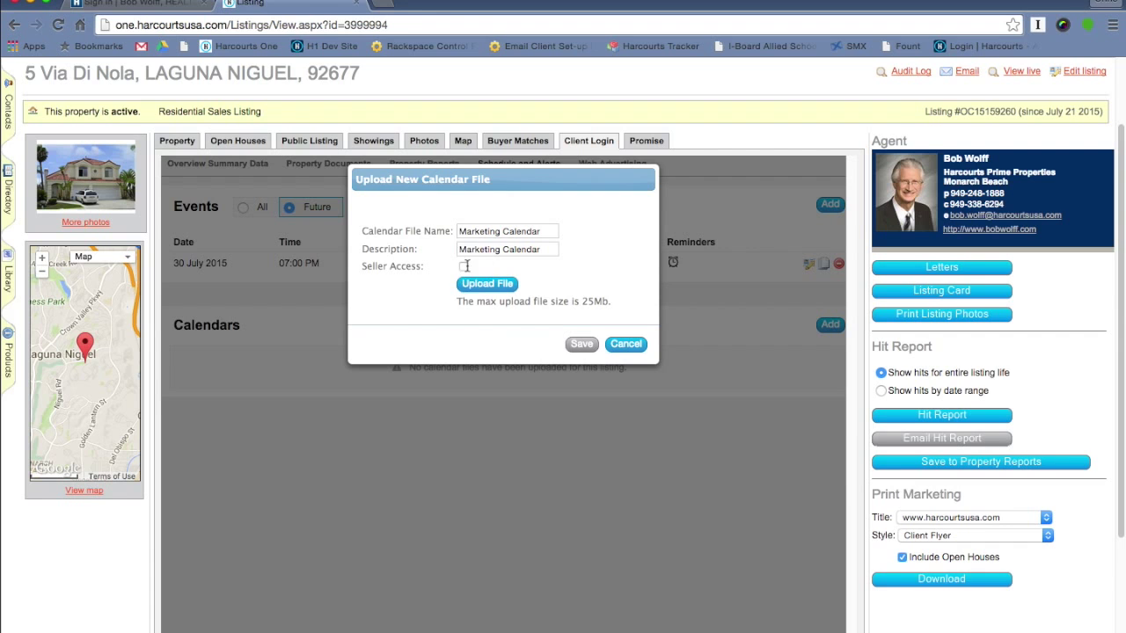
{"action": "left_click", "coordinate": [463, 267]}
{"action": "left_click", "coordinate": [471, 280]}
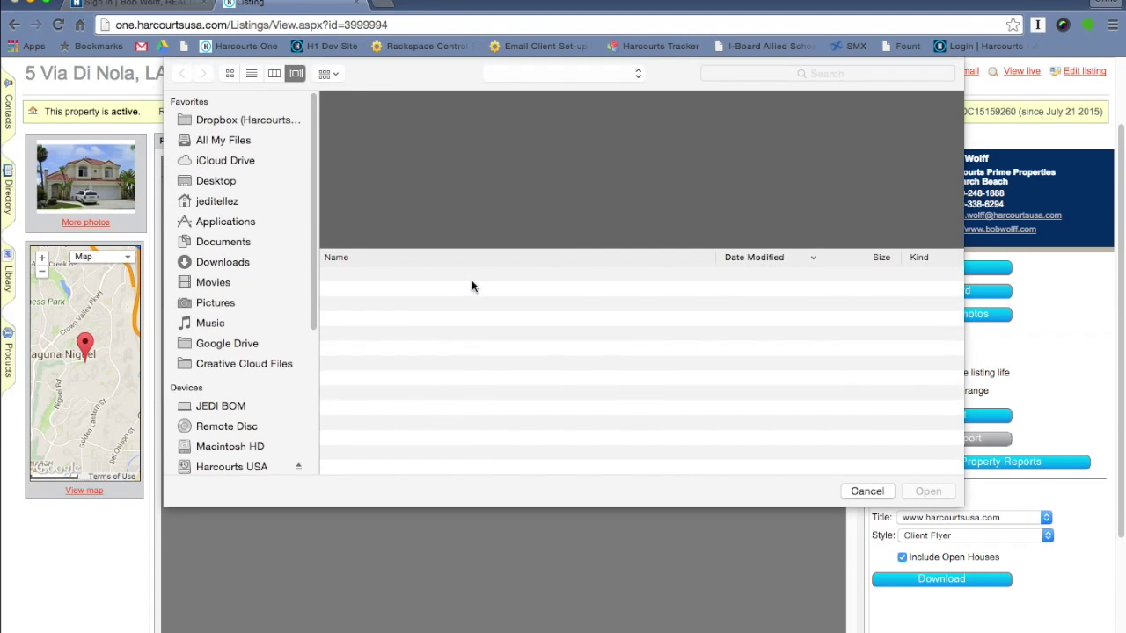
{"action": "left_click", "coordinate": [426, 206]}
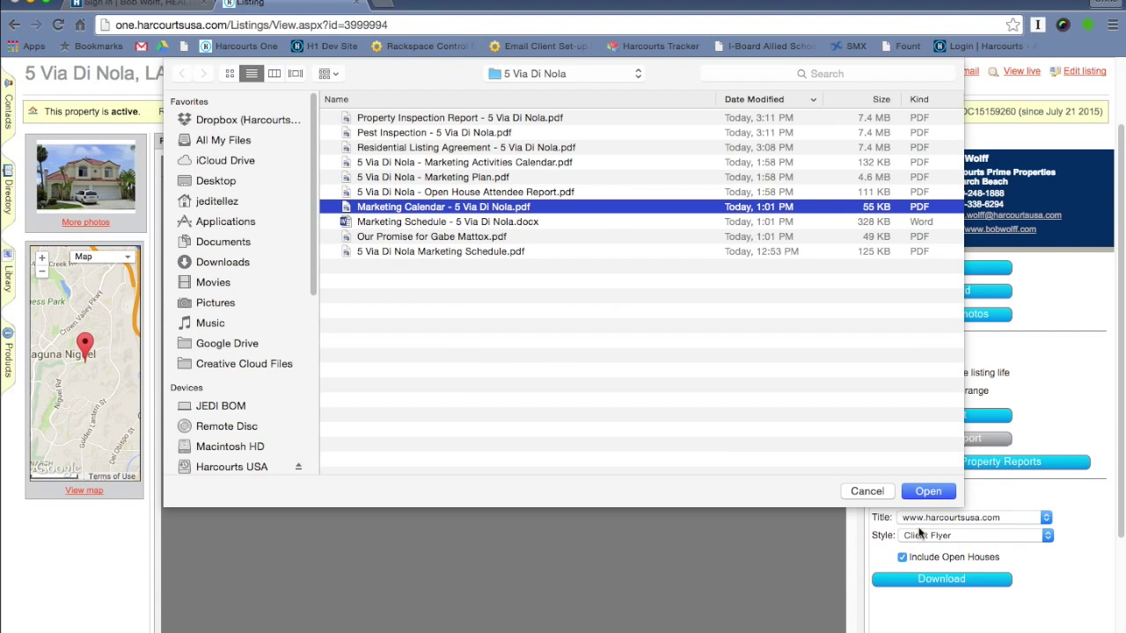
{"action": "left_click", "coordinate": [929, 492]}
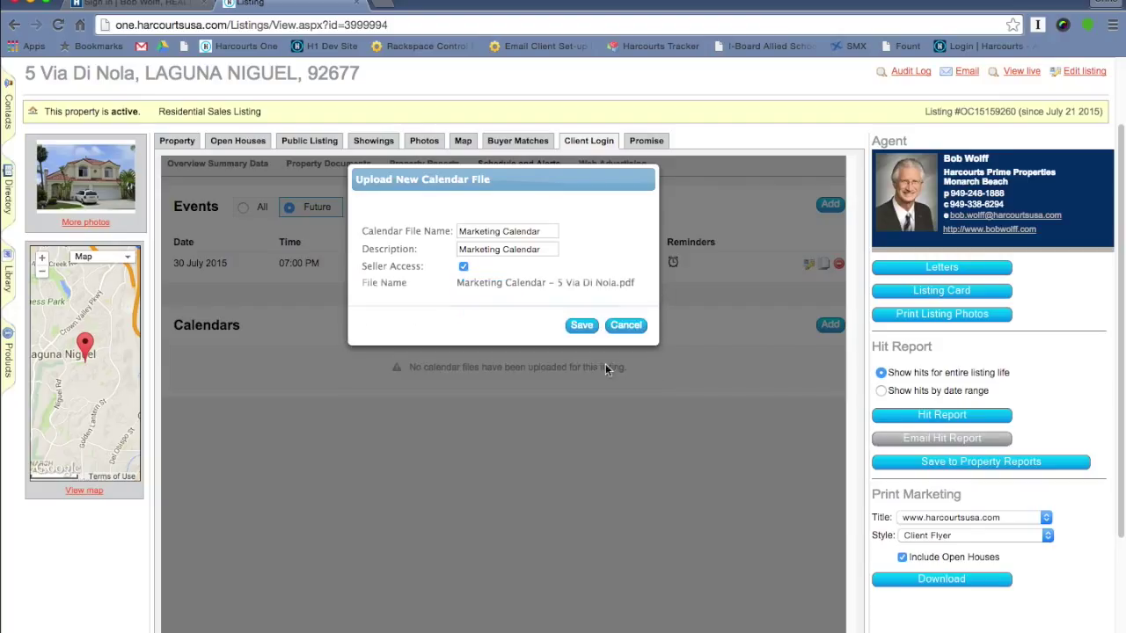
{"action": "left_click", "coordinate": [583, 325]}
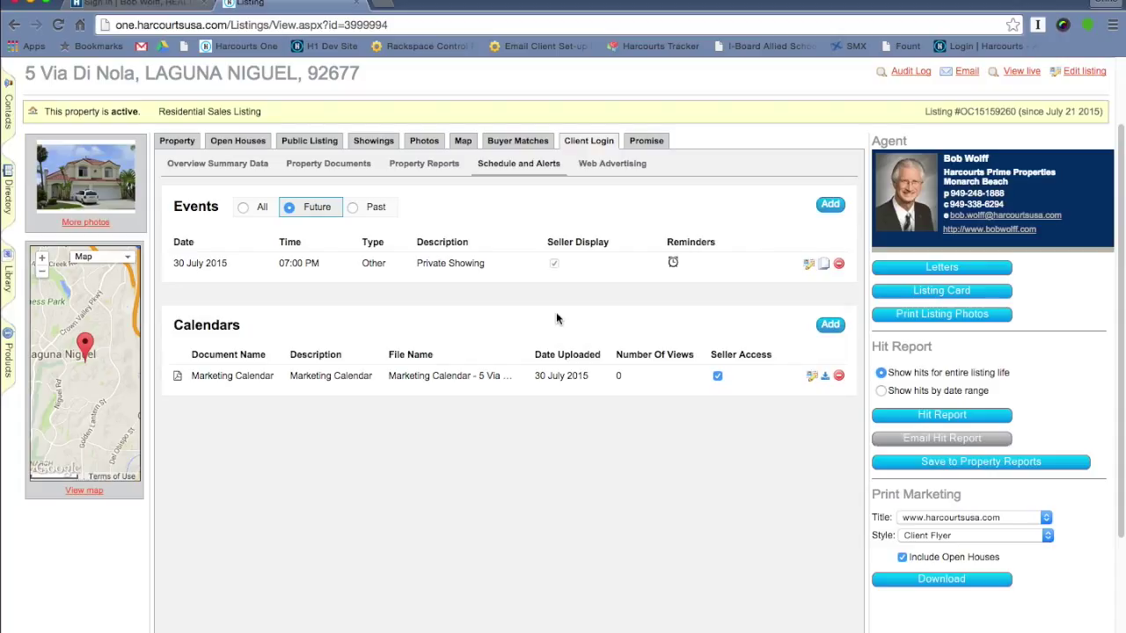
- Add a 'Property Inspection' report with seller access, attaching the Property Inspection Report PDF
{"action": "left_click", "coordinate": [419, 167]}
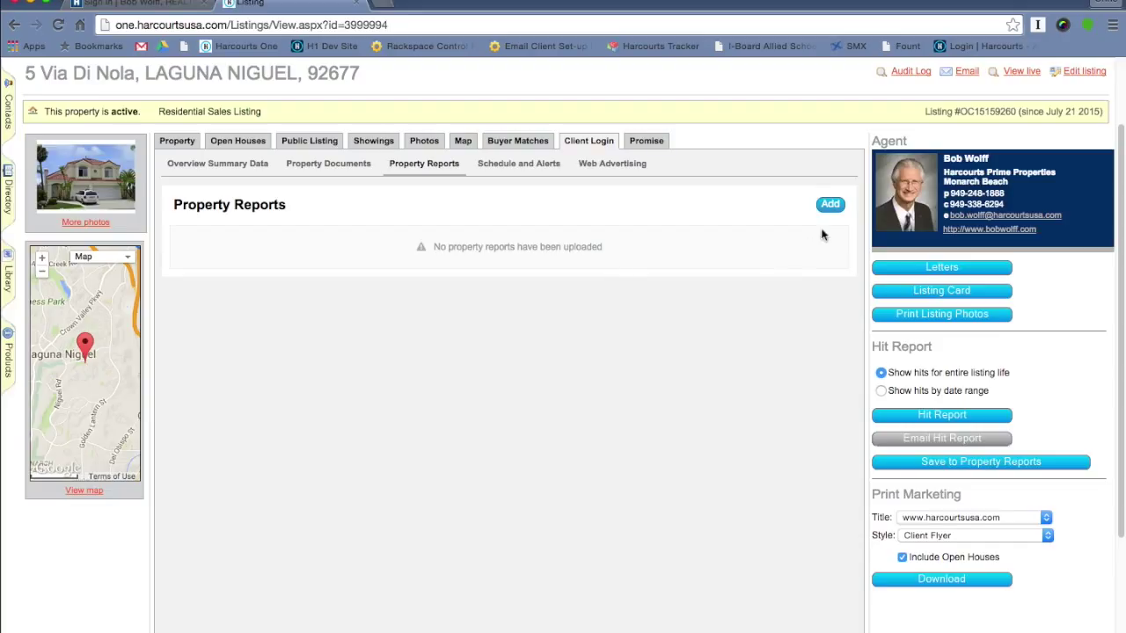
{"action": "left_click", "coordinate": [830, 205]}
{"action": "left_click", "coordinate": [483, 230]}
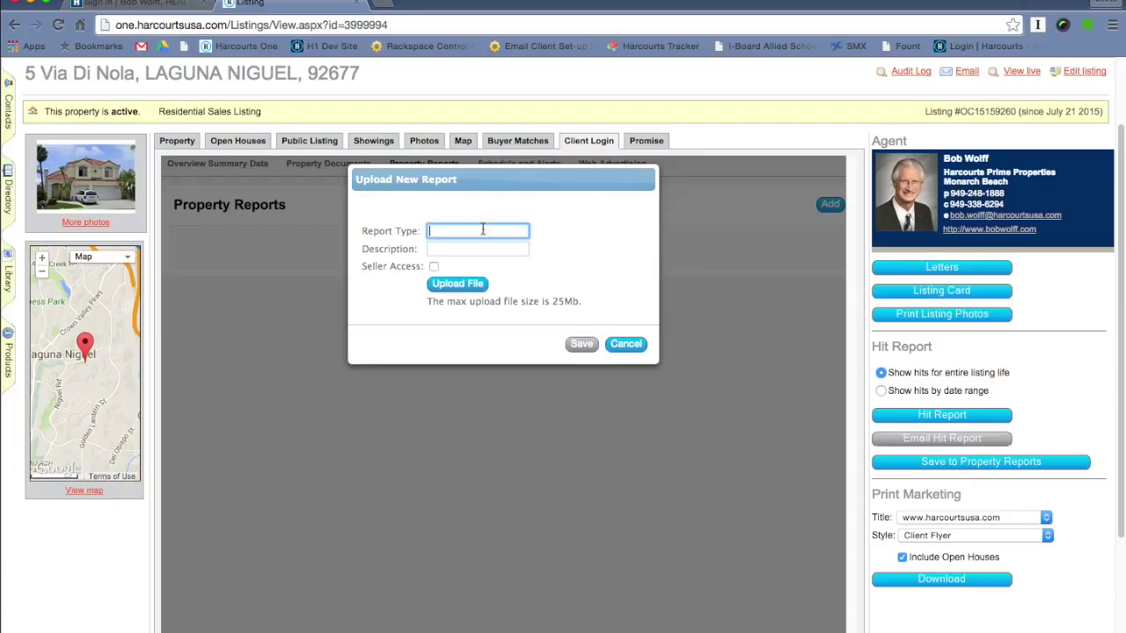
{"action": "type", "text": "Property Inspection"}
{"action": "left_click", "coordinate": [516, 253]}
{"action": "type", "text": "Property Inspection"}
{"action": "left_click", "coordinate": [435, 267]}
{"action": "left_click", "coordinate": [464, 286]}
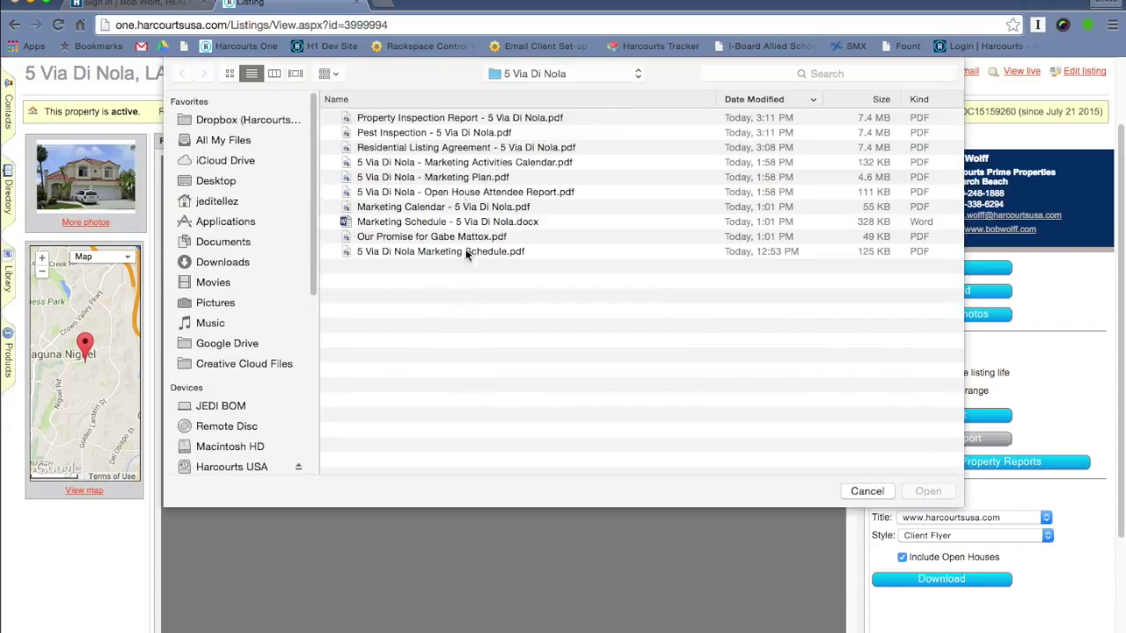
{"action": "left_click", "coordinate": [442, 117]}
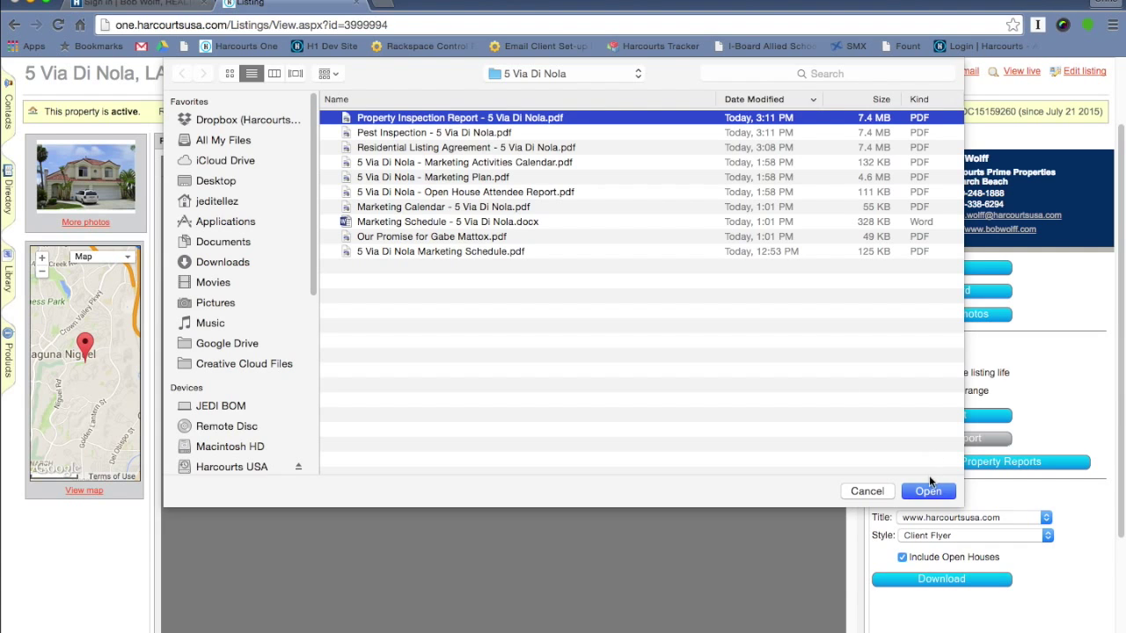
{"action": "left_click", "coordinate": [928, 491]}
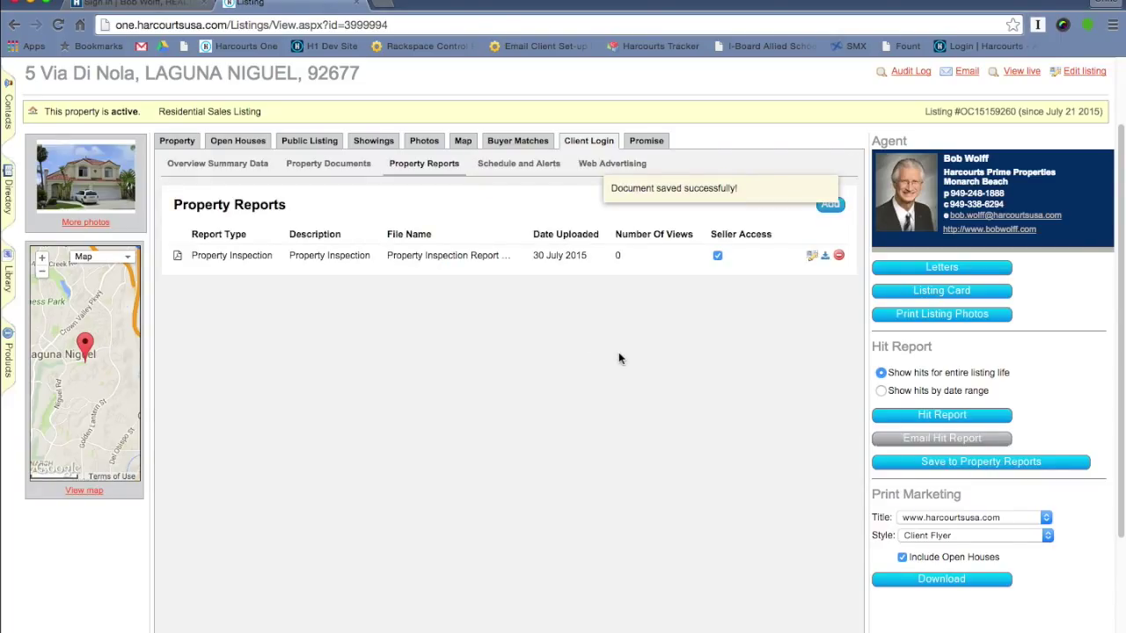
{"action": "scroll", "coordinate": [459, 183], "scroll_direction": "up", "scroll_amount": 2}
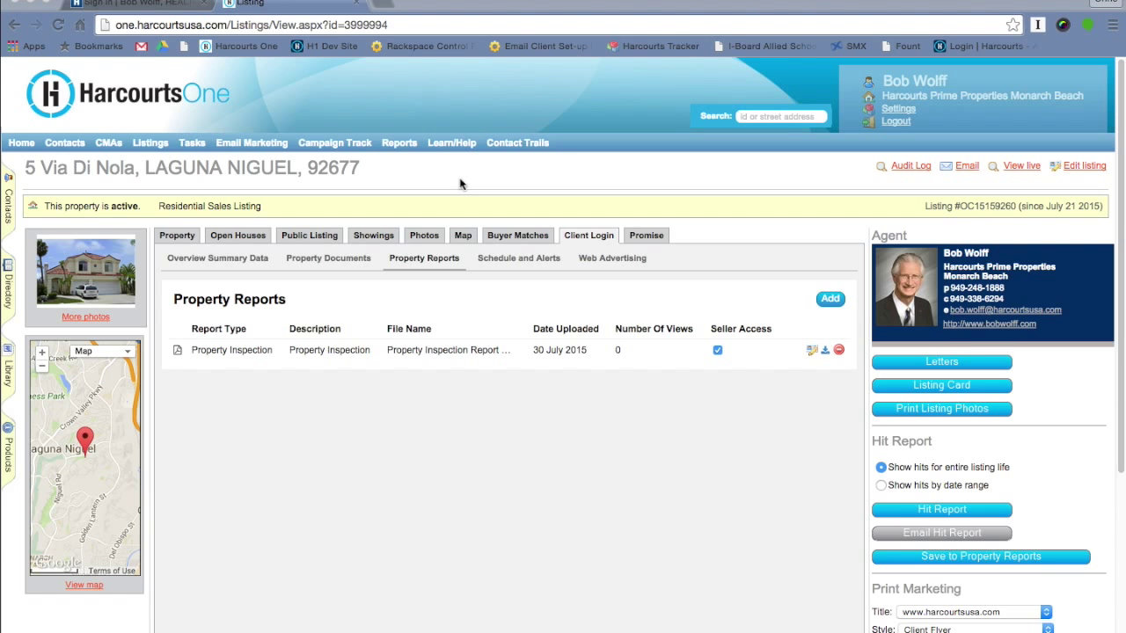
{"action": "left_click", "coordinate": [147, 15]}
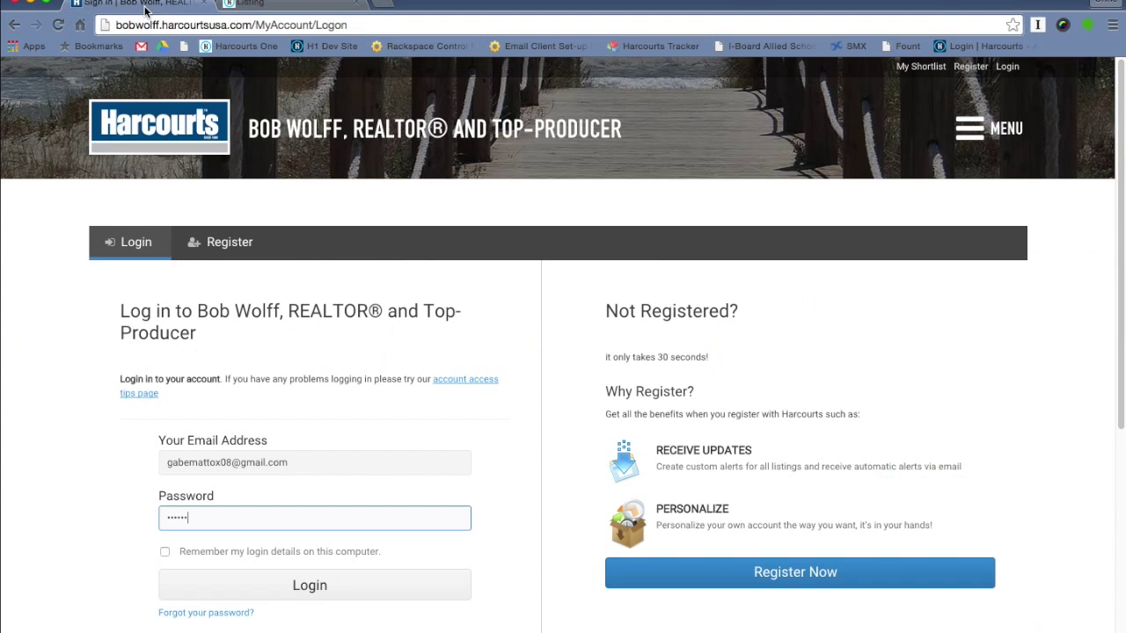
{"action": "left_click", "coordinate": [286, 597]}
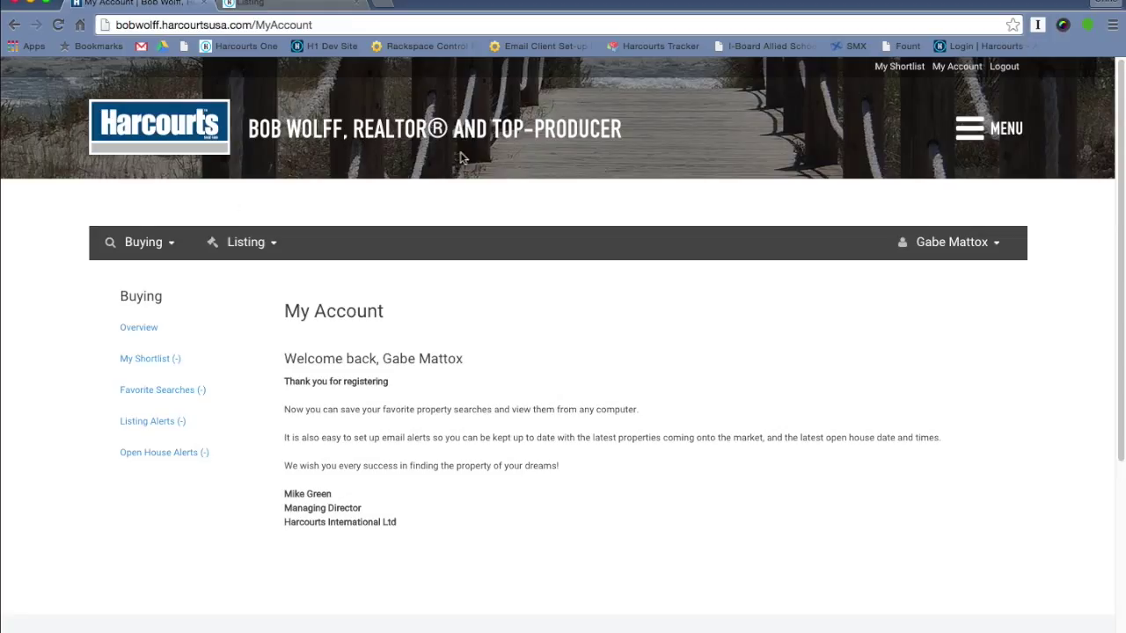
{"action": "left_click", "coordinate": [272, 248]}
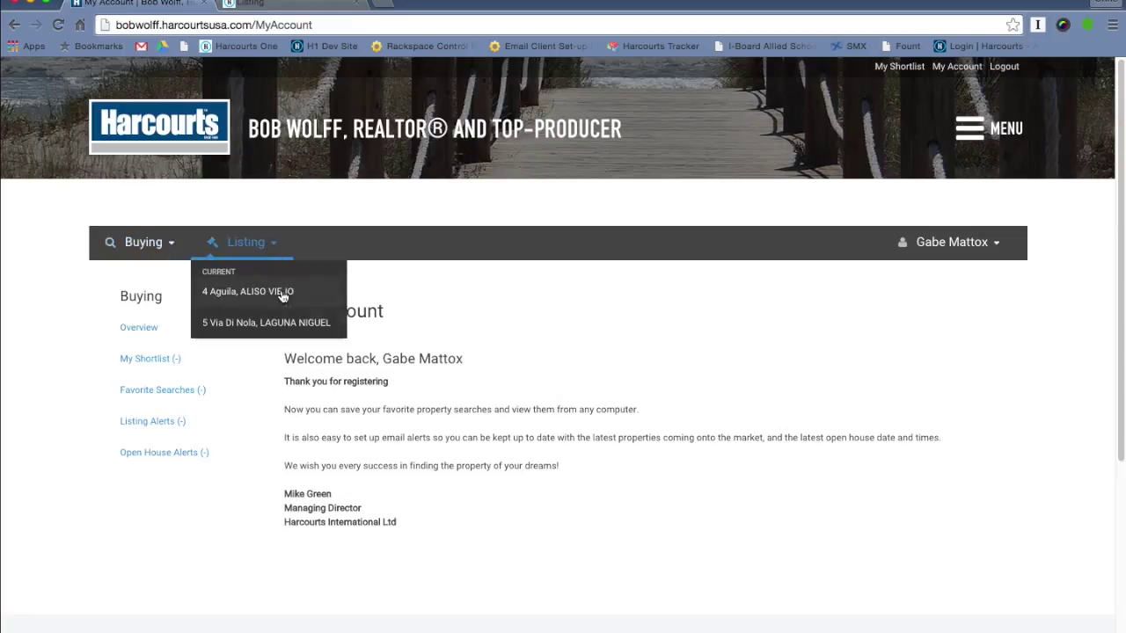
{"action": "left_click", "coordinate": [264, 321]}
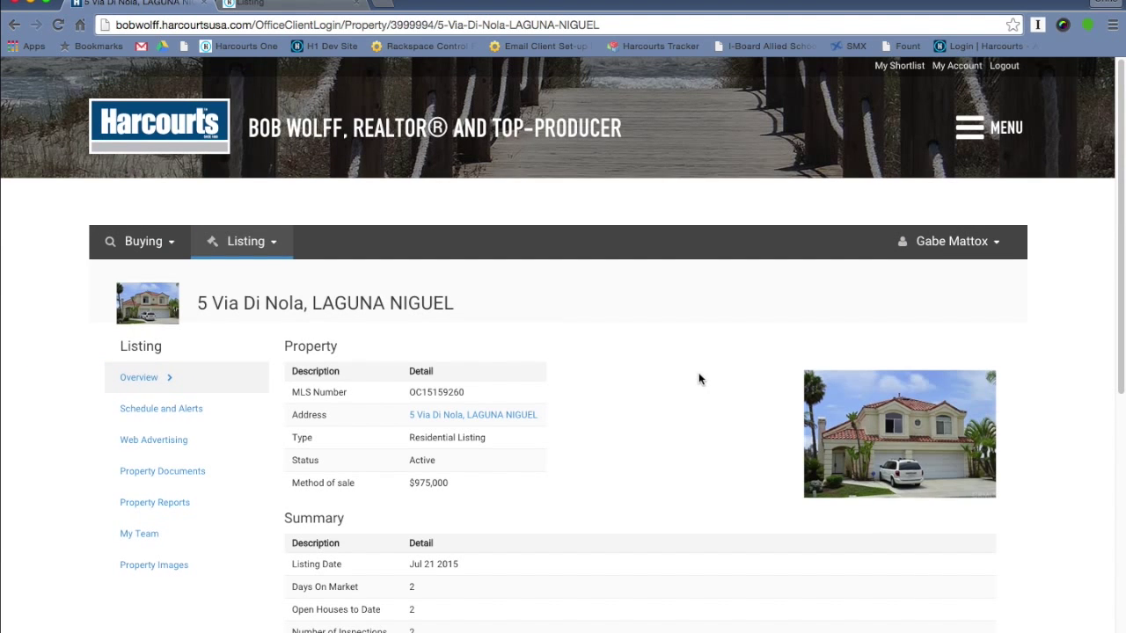
- Confirm the Private Showing event and Marketing Calendar in Schedule and Alerts, then view Web Advertising
{"action": "scroll", "coordinate": [984, 406], "scroll_direction": "down", "scroll_amount": 3}
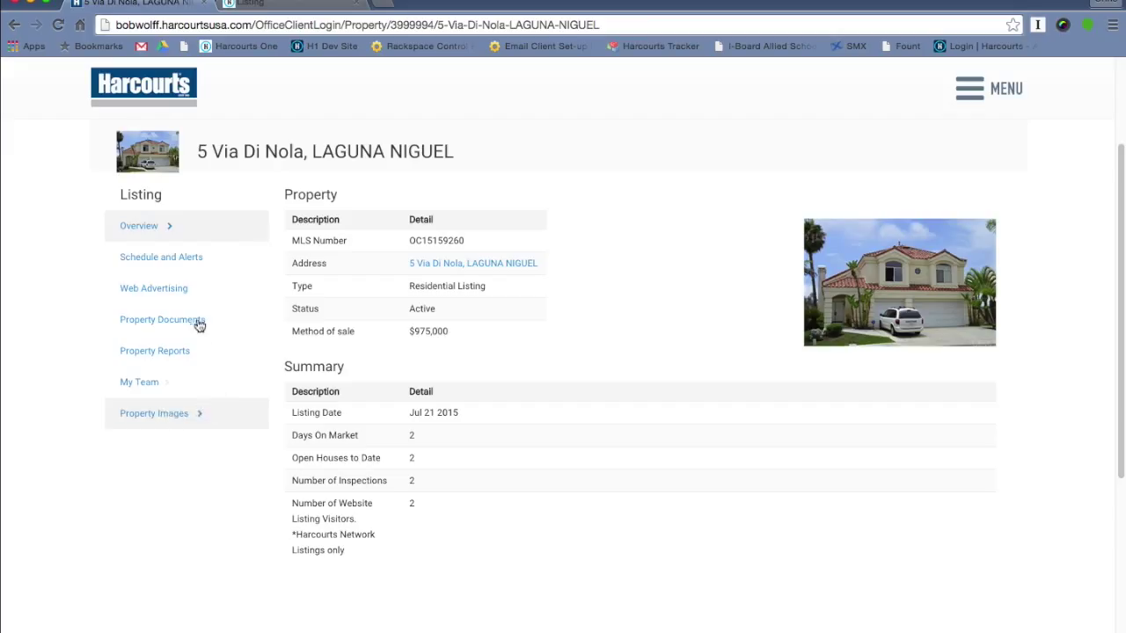
{"action": "left_click", "coordinate": [176, 263]}
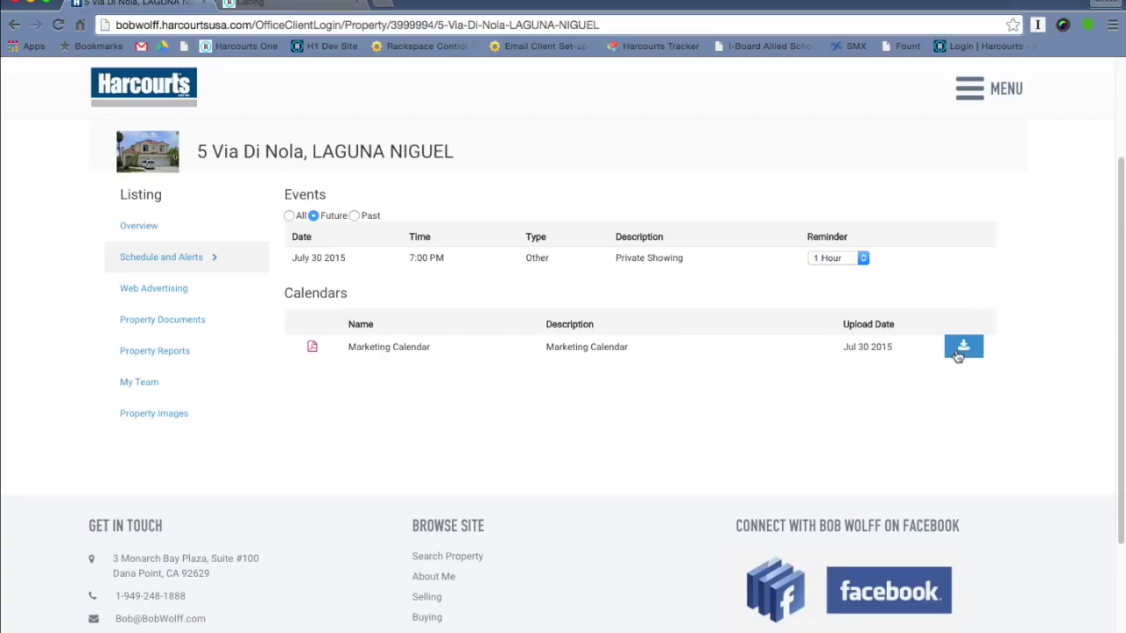
{"action": "left_click", "coordinate": [134, 293]}
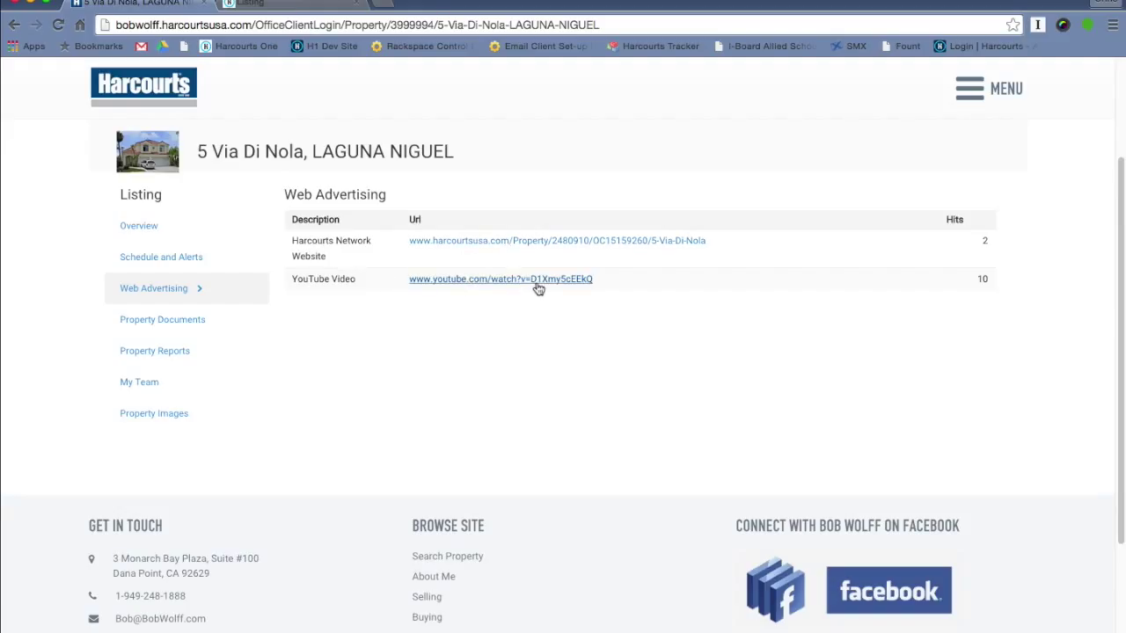
- Review the portal's Property Documents, Property Reports, My Team and Property Images pages, then return to the Listing tab
{"action": "left_click", "coordinate": [160, 322]}
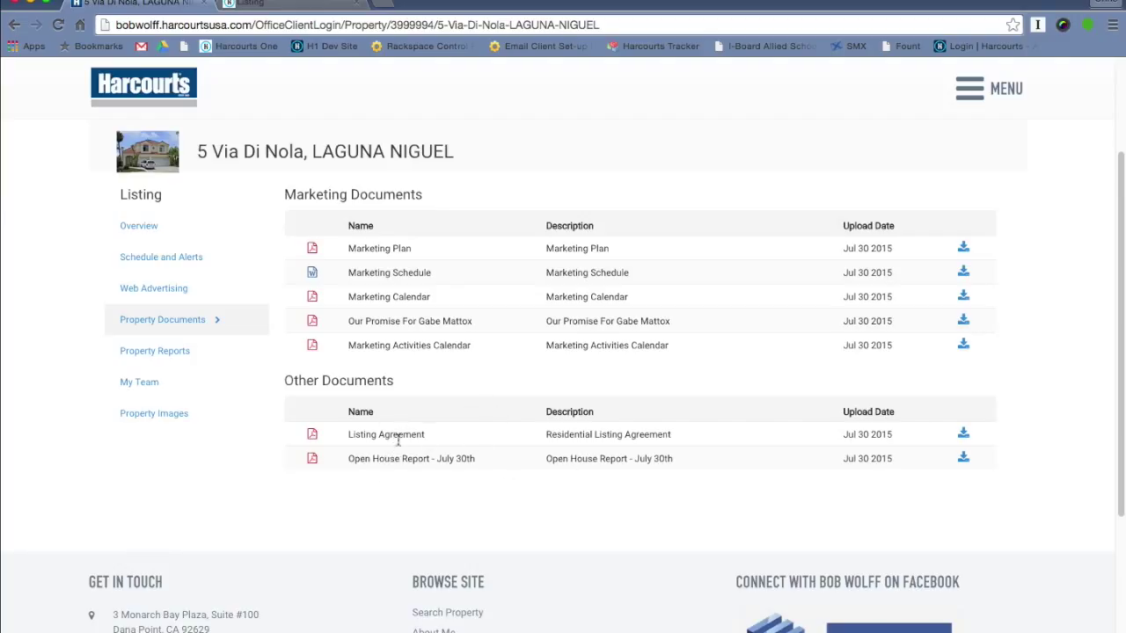
{"action": "left_click", "coordinate": [181, 352]}
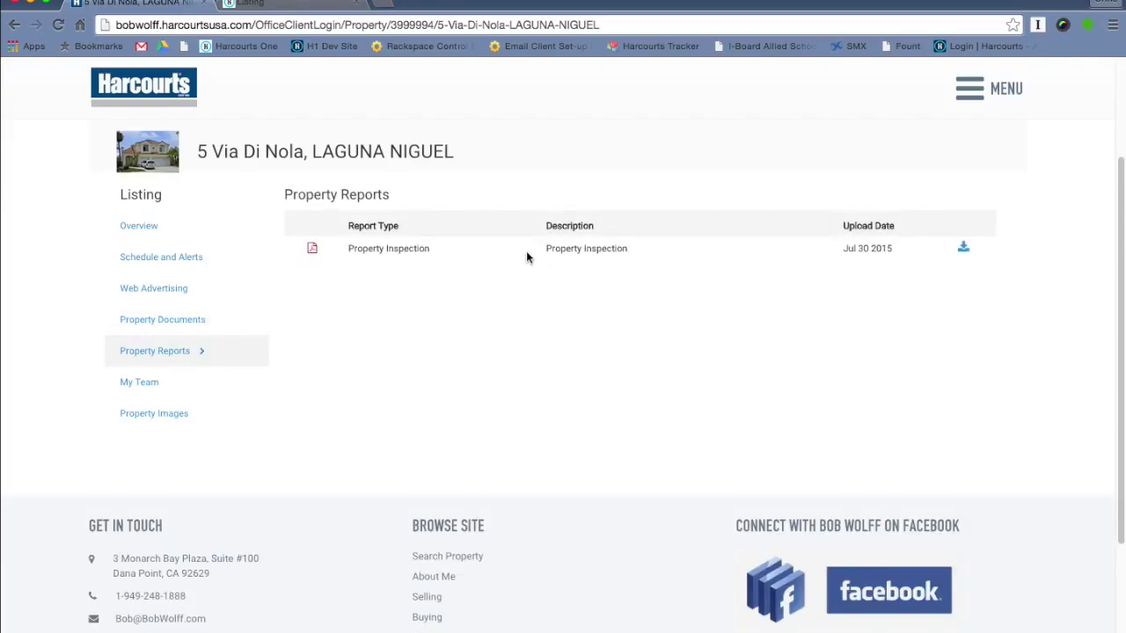
{"action": "left_click", "coordinate": [160, 385]}
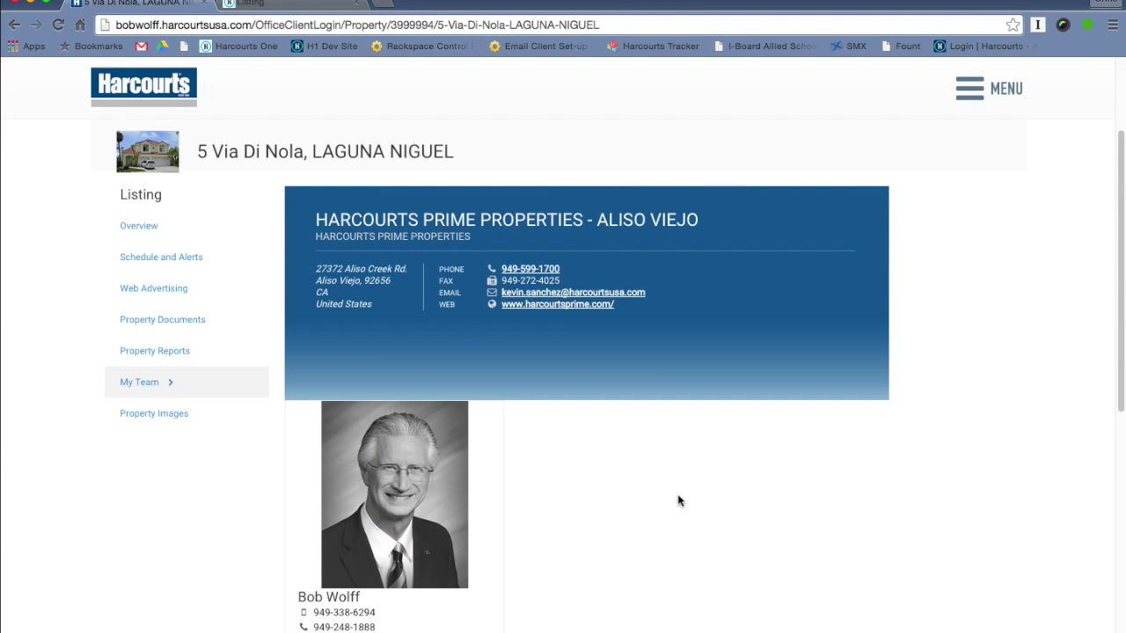
{"action": "scroll", "coordinate": [679, 501], "scroll_direction": "down", "scroll_amount": 1}
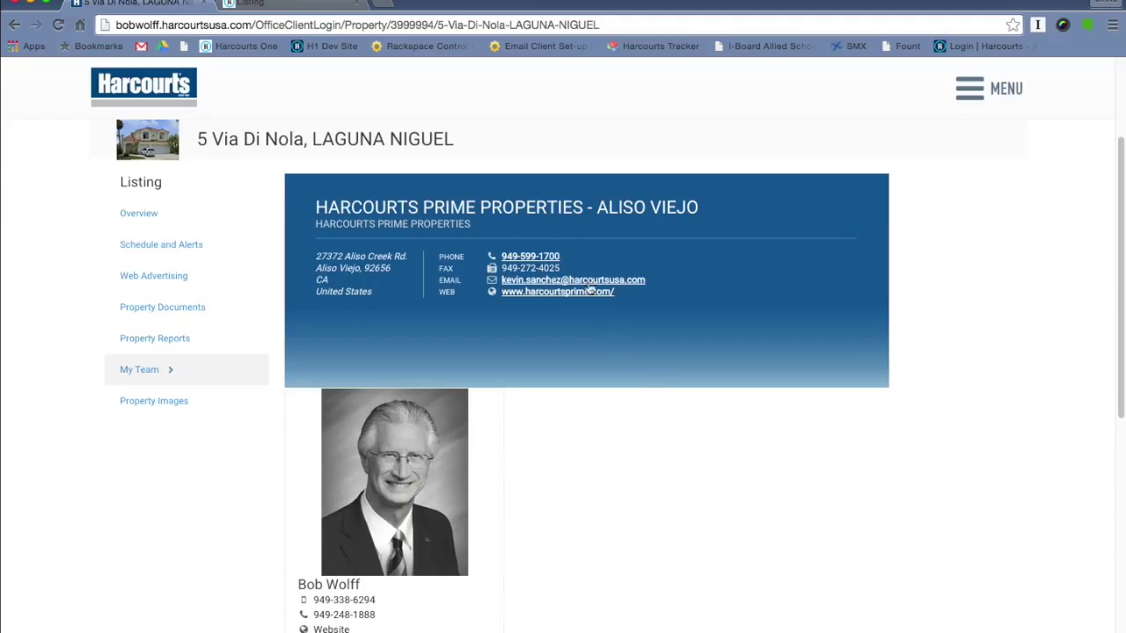
{"action": "left_click", "coordinate": [169, 414]}
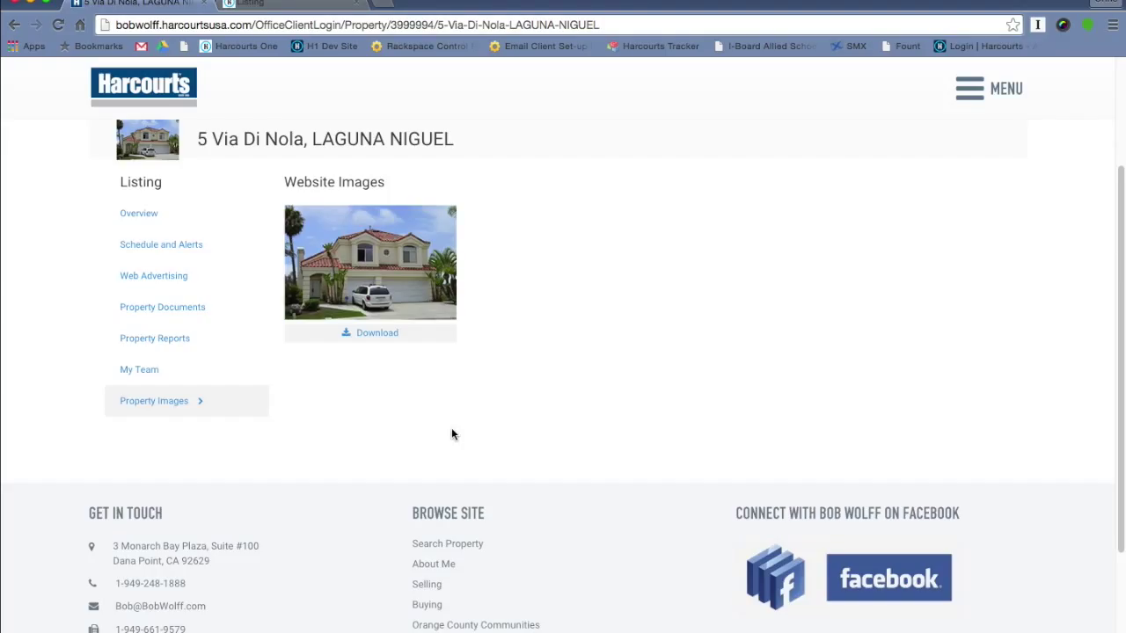
{"action": "left_click", "coordinate": [286, 3]}
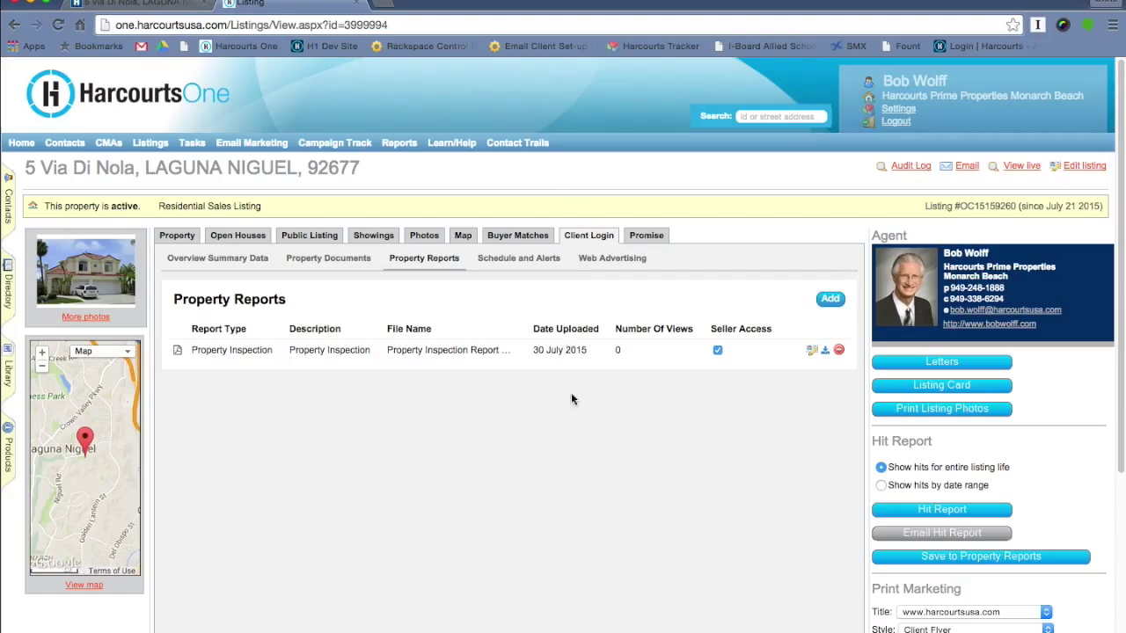